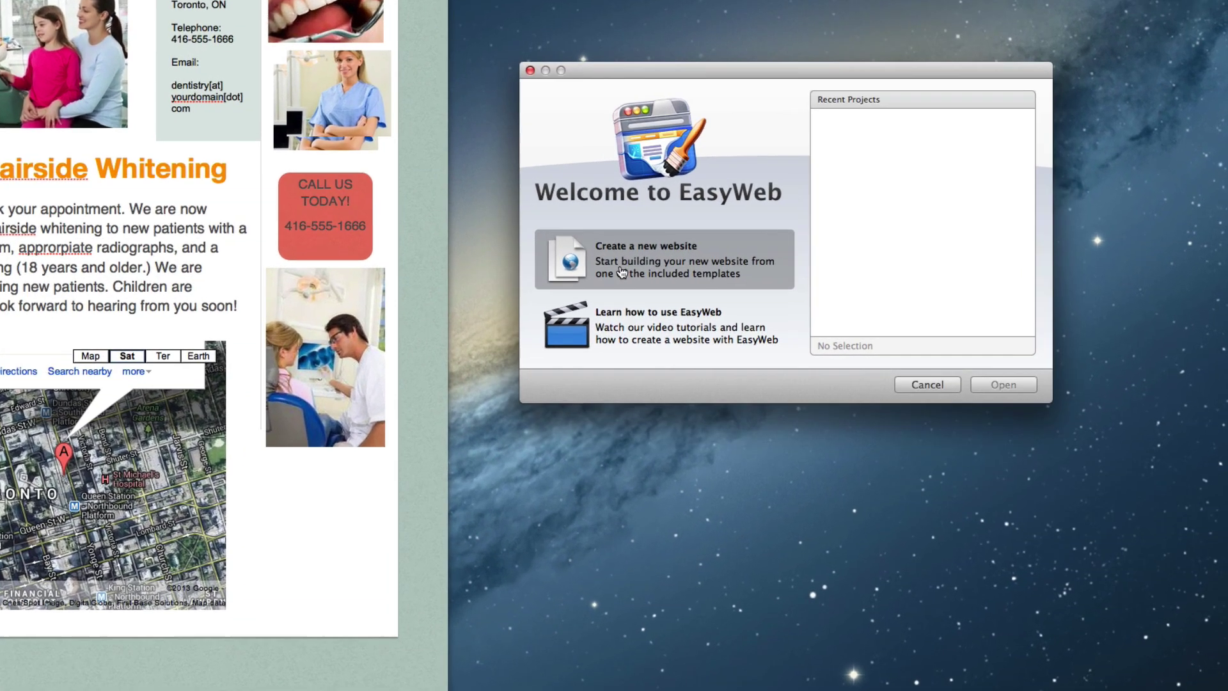
- Create a new website from the Plain White blank template and enlarge the EasyWeb window
click(619, 271)
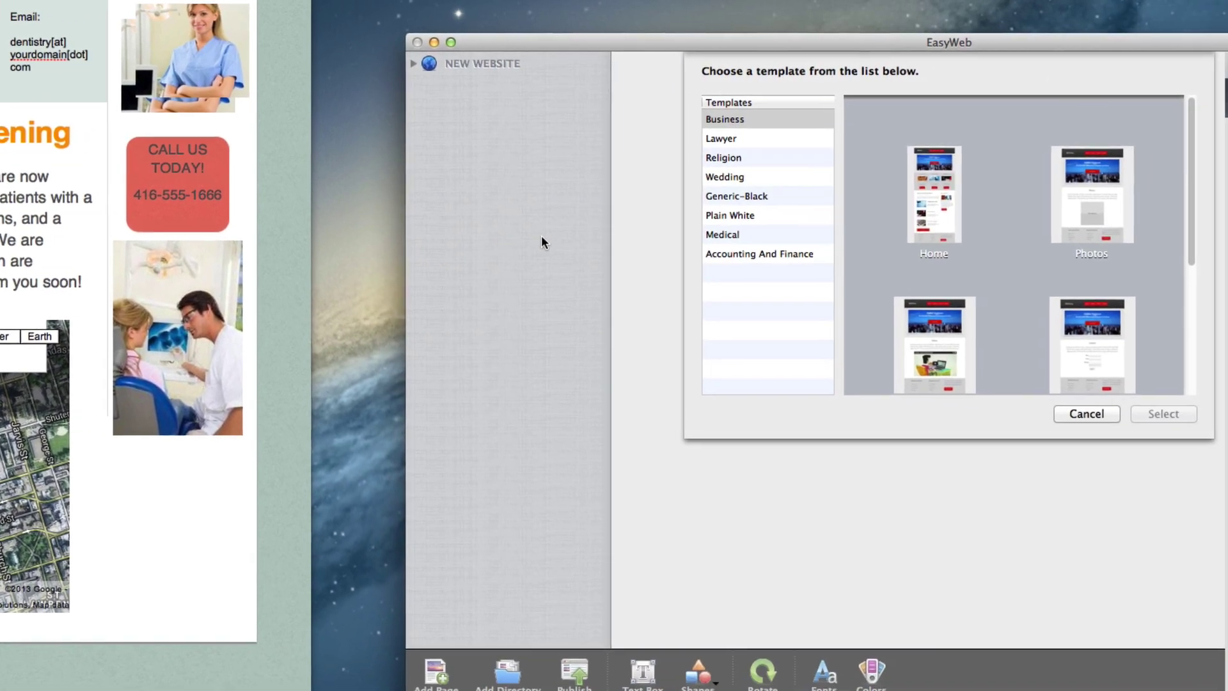
click(729, 215)
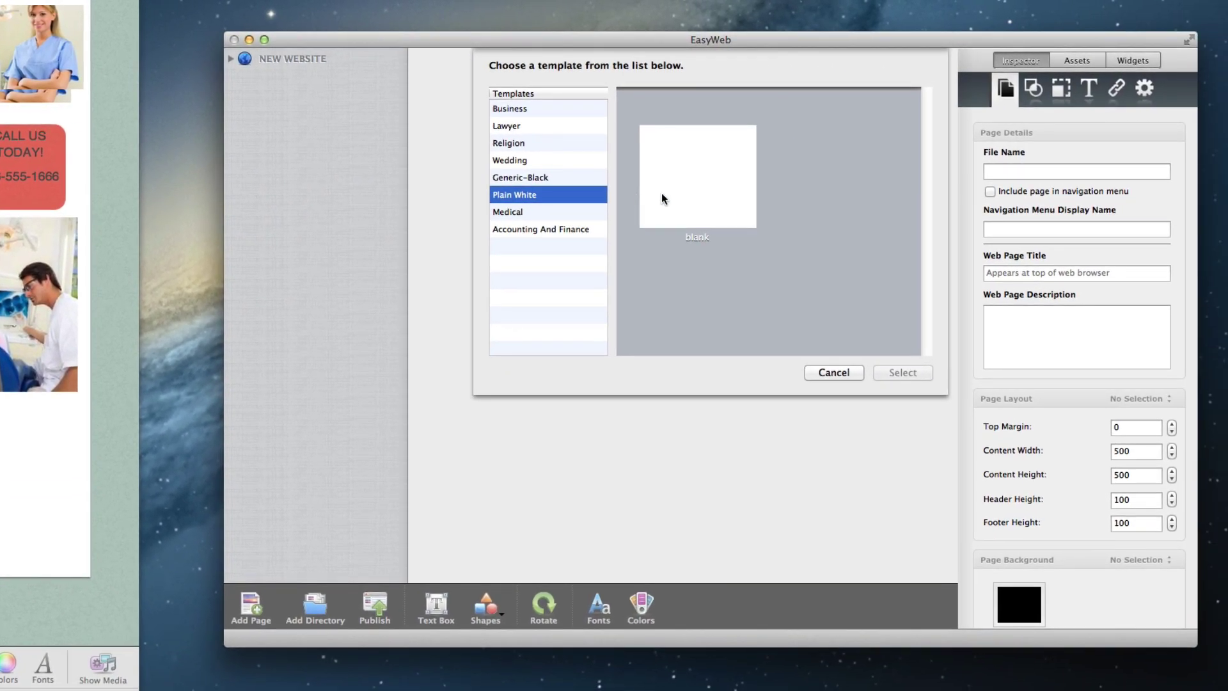
click(688, 199)
click(898, 373)
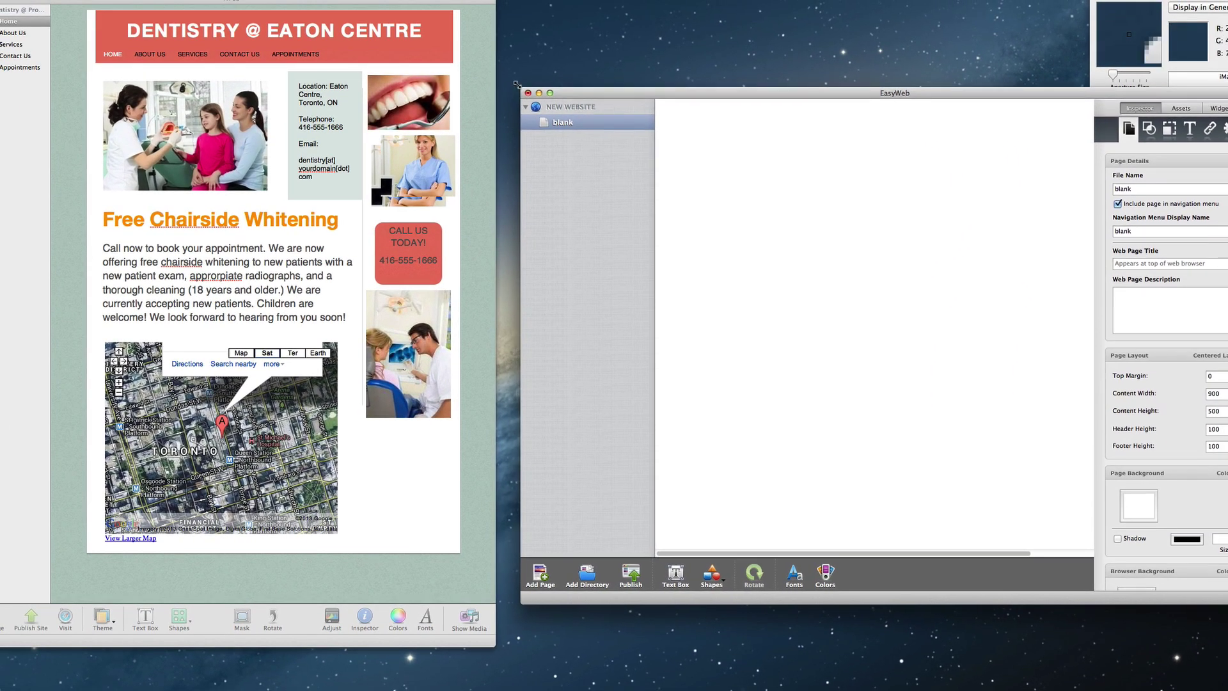
drag(513, 60, 505, 42)
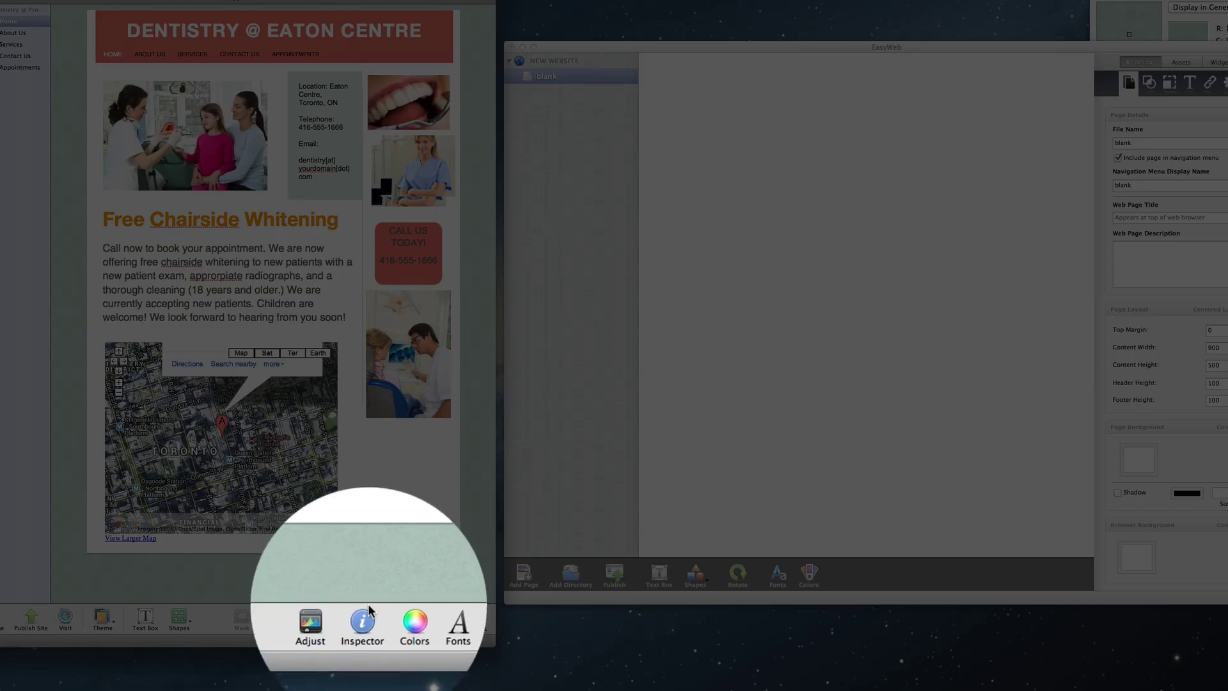
- Check iWeb's page layout, then set EasyWeb's top margin to 10 and content width to 684
click(367, 618)
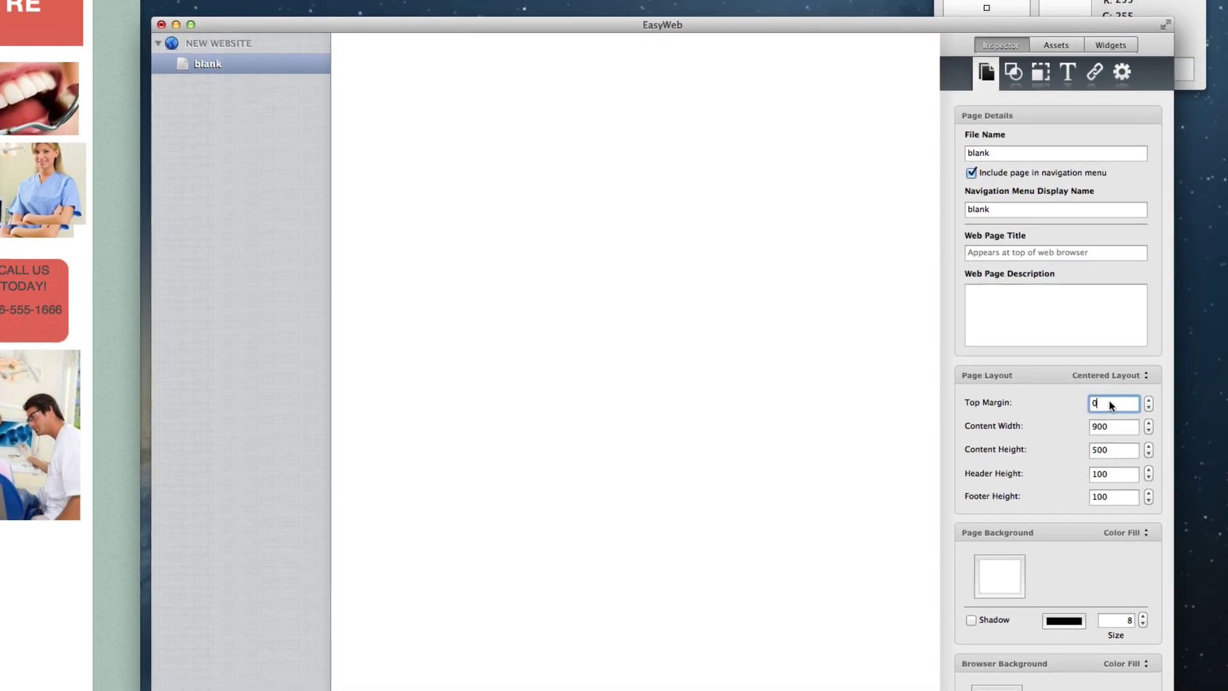
double_click(1110, 401)
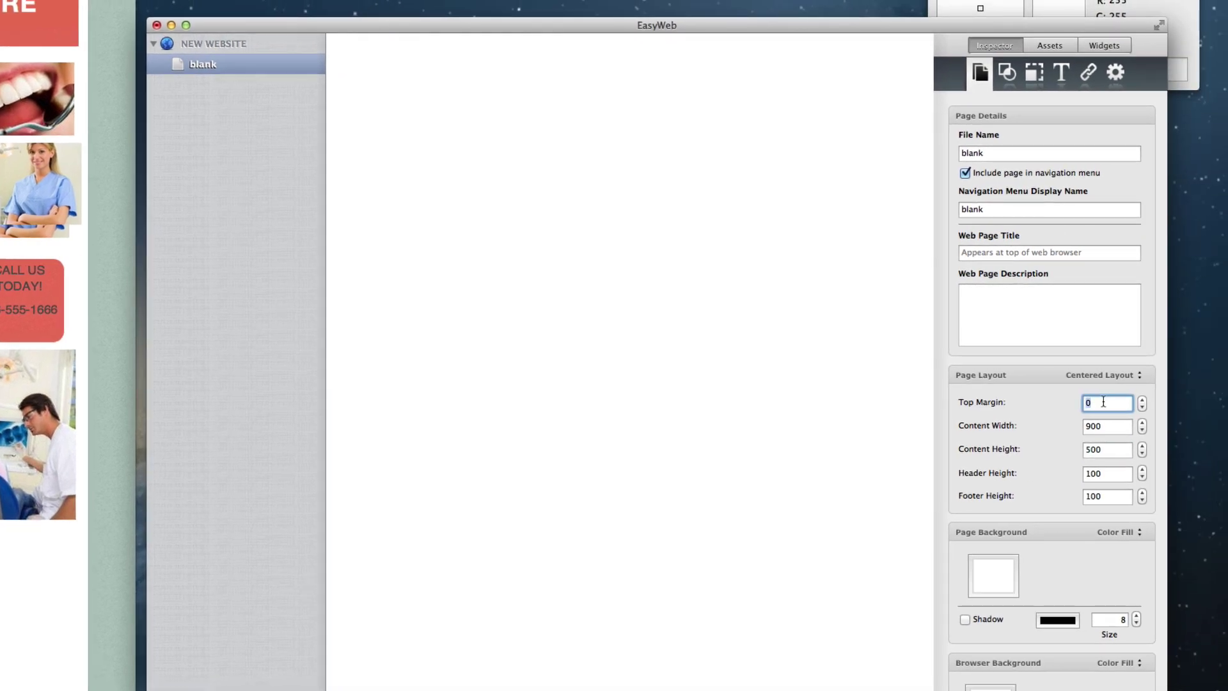
text(10)
key(Tab)
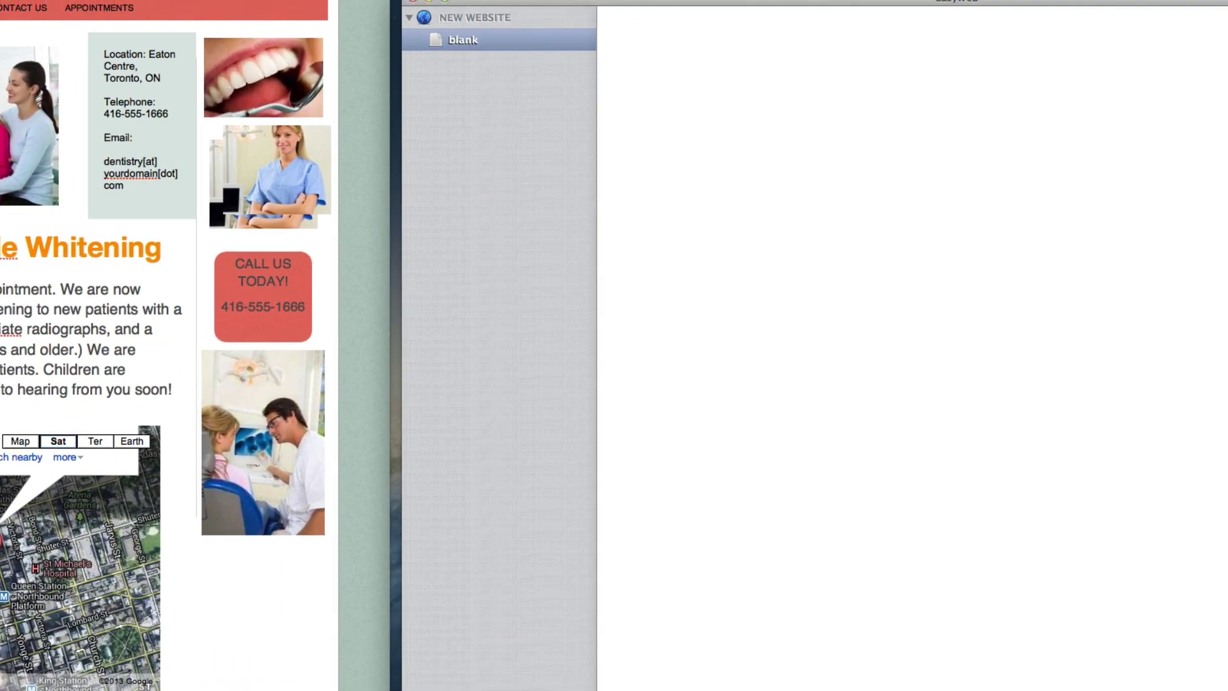
text(68)
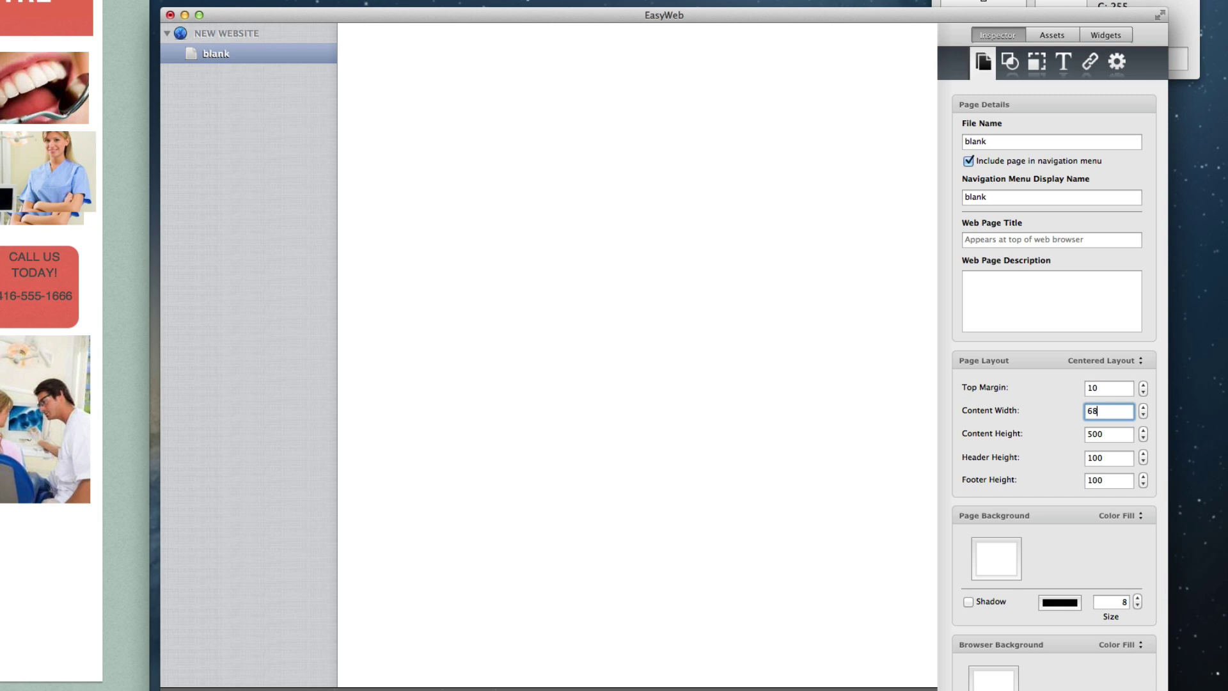
text(4)
key(Tab)
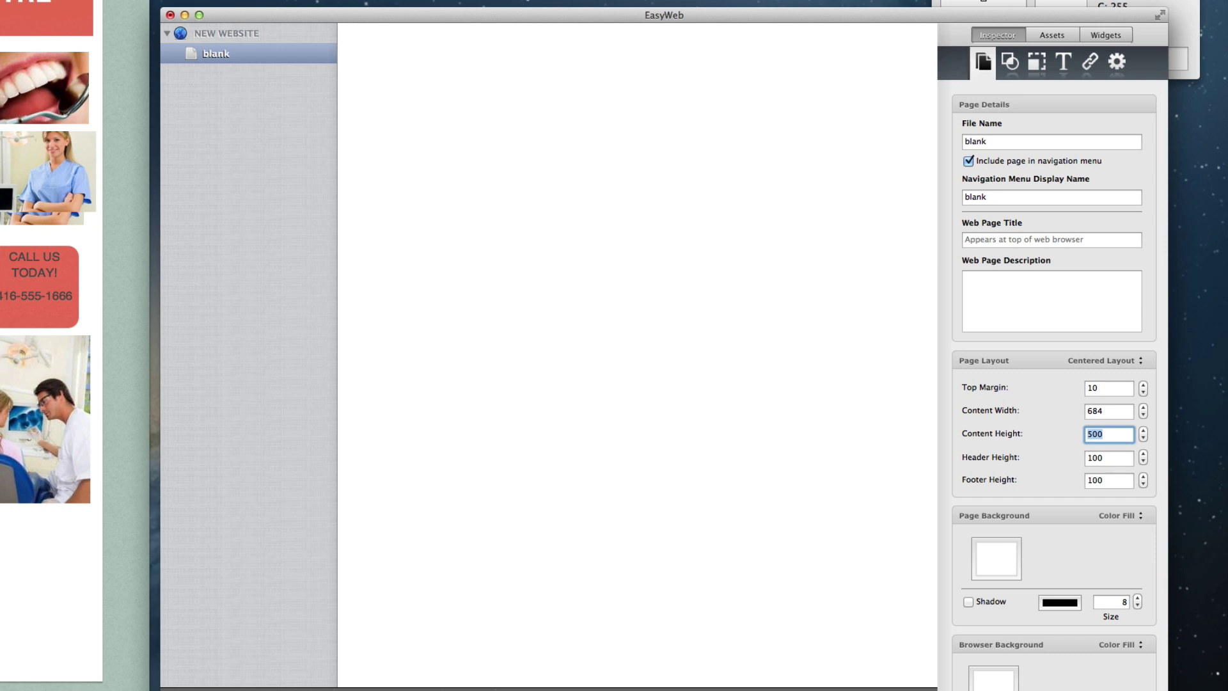
- Make the browser background light blue while keeping the page background white
scroll(1054, 384, down, 5)
click(1009, 382)
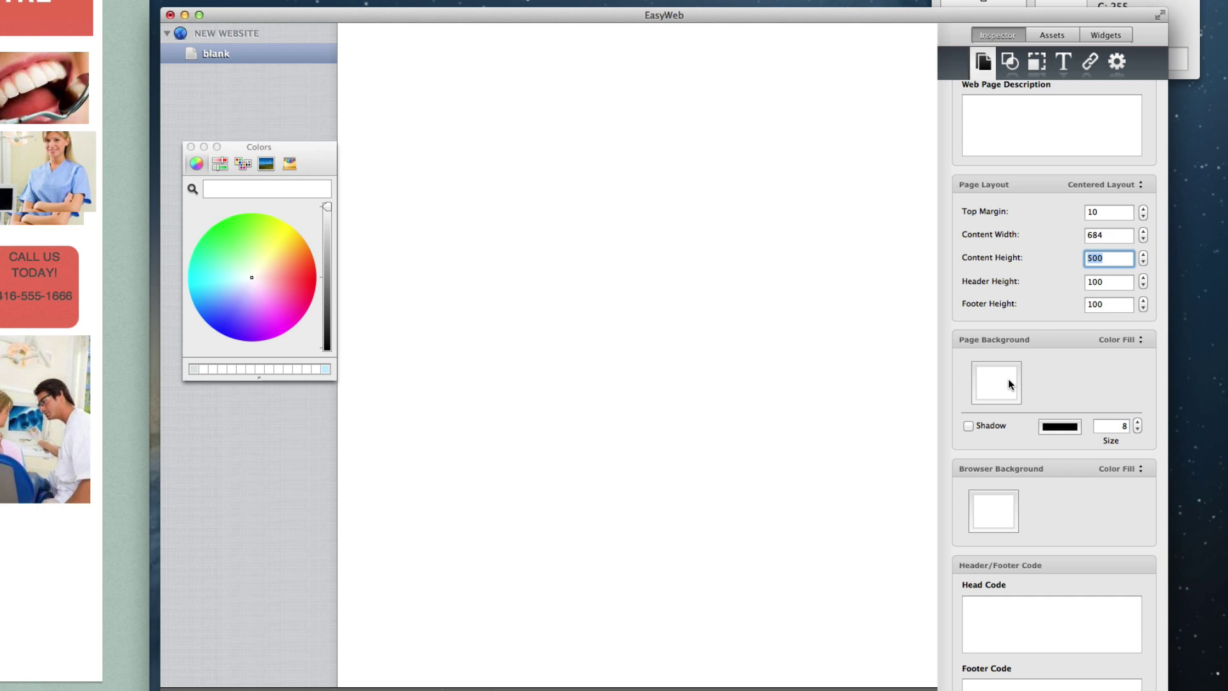
click(324, 370)
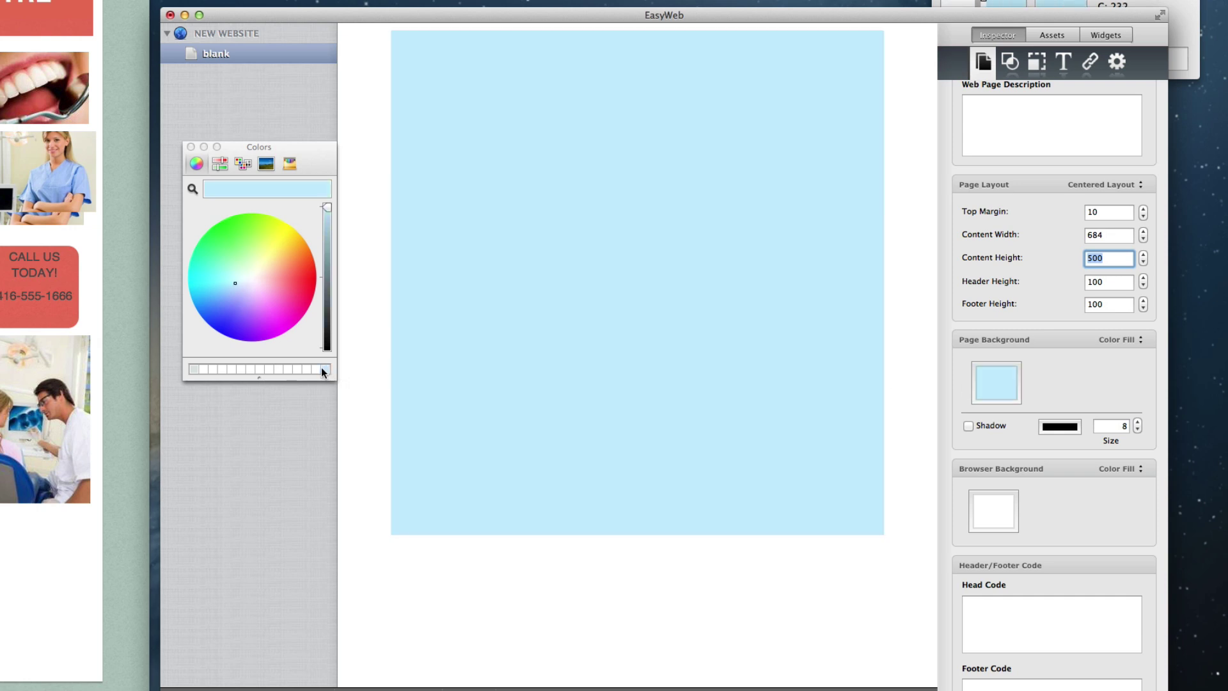
click(317, 369)
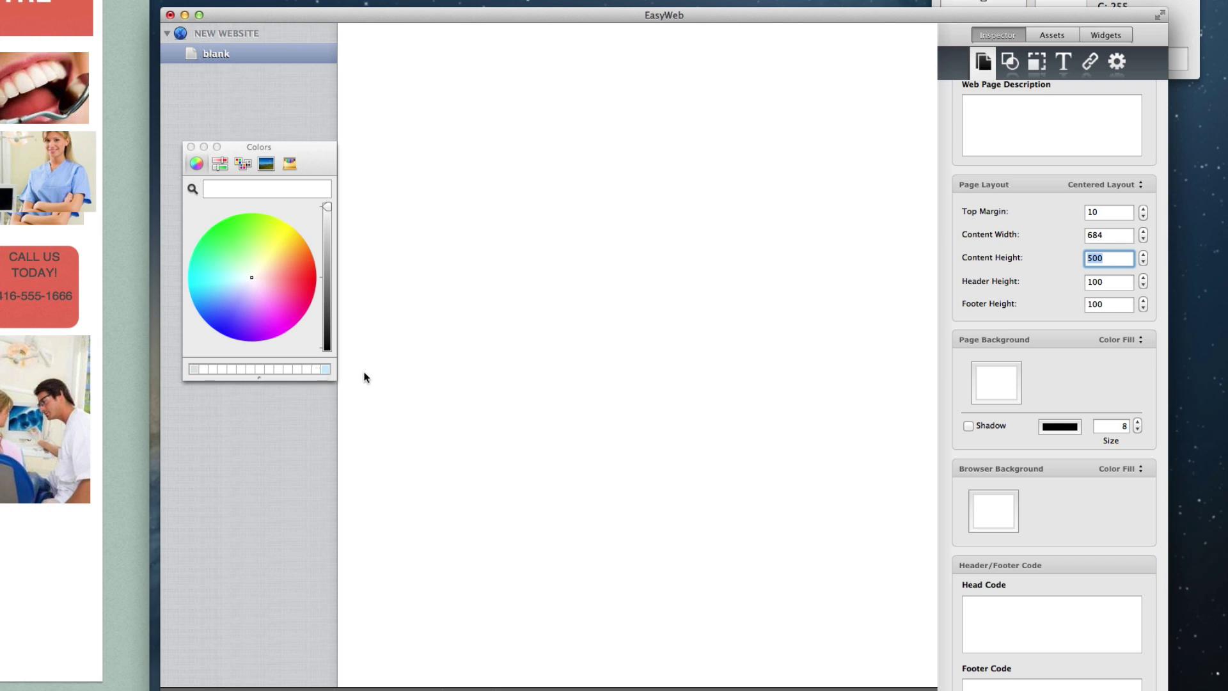
click(1008, 511)
click(325, 369)
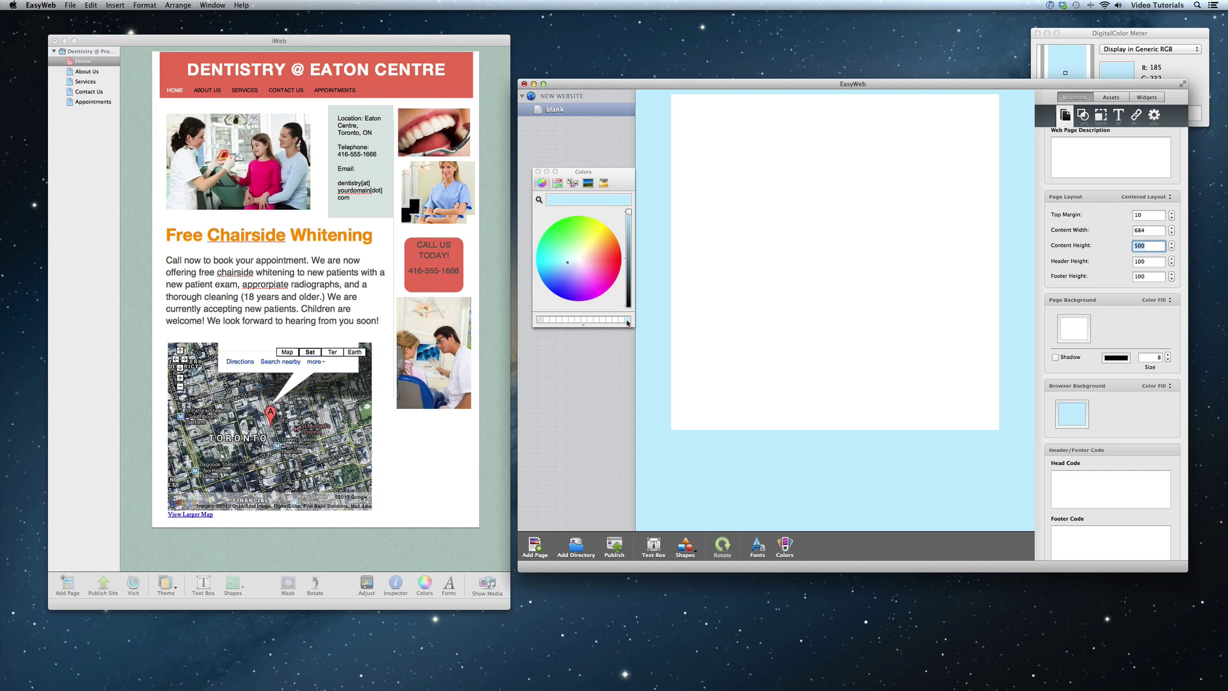
- Close Colors, publish the entire iWeb dentistry site, and show EasyWeb's Assets list
click(538, 172)
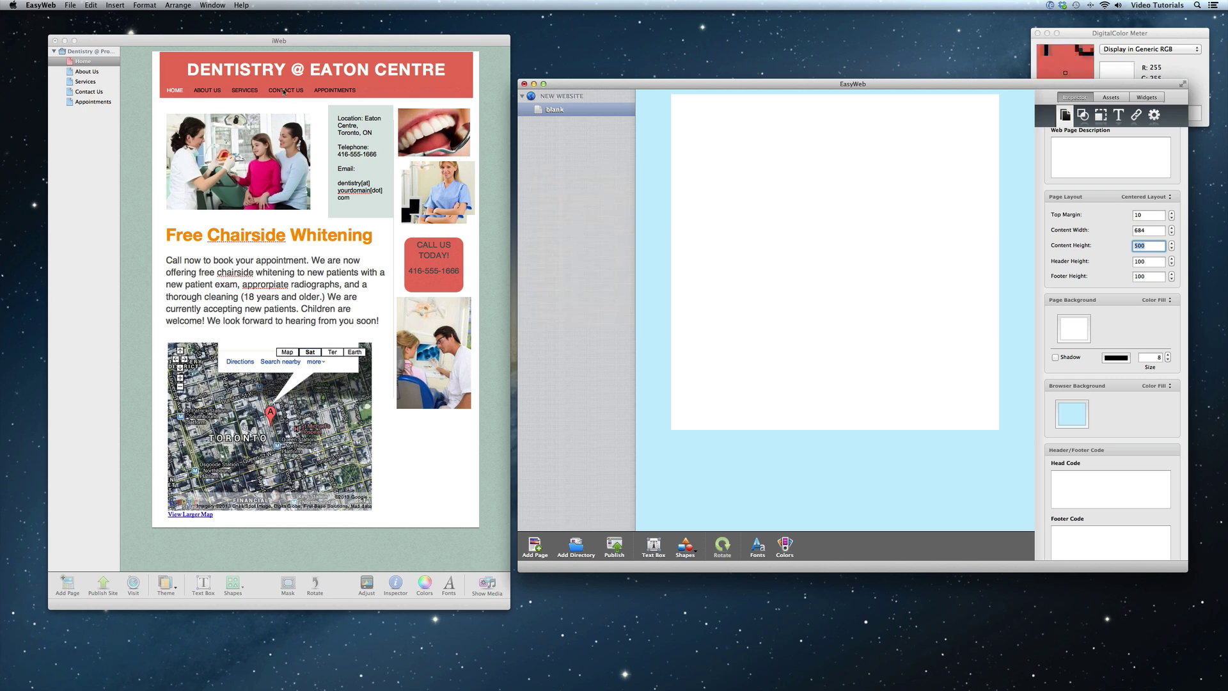
click(91, 6)
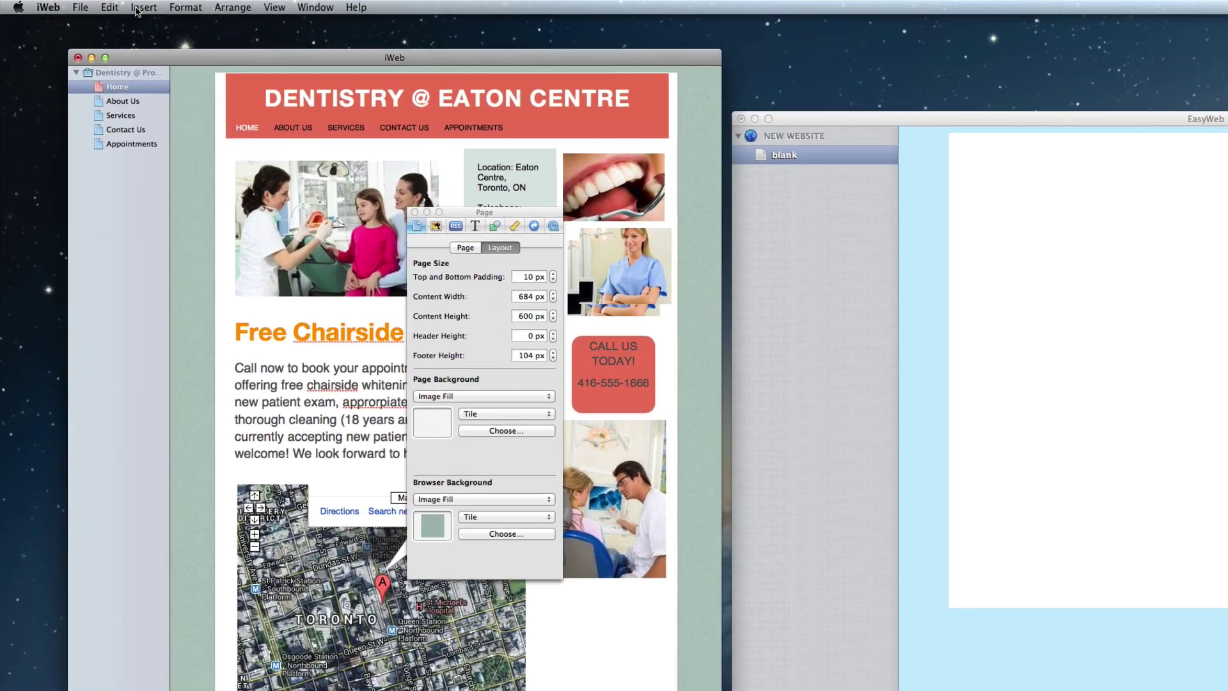
click(85, 7)
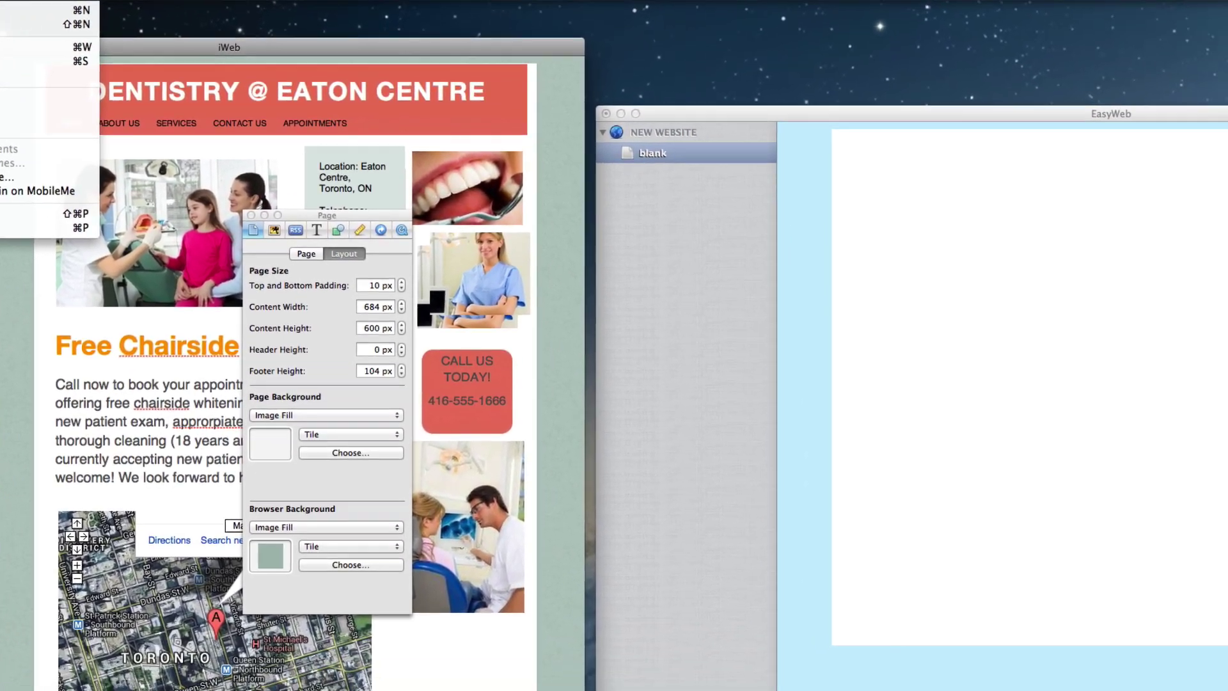
click(141, 135)
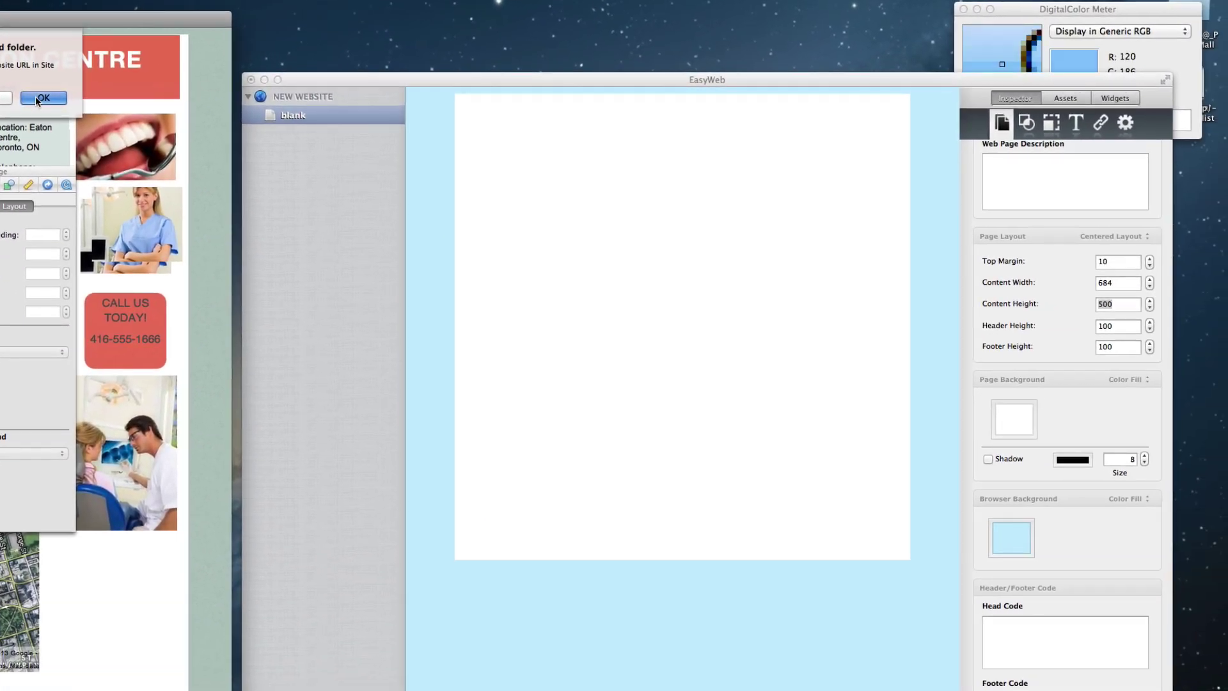
click(94, 103)
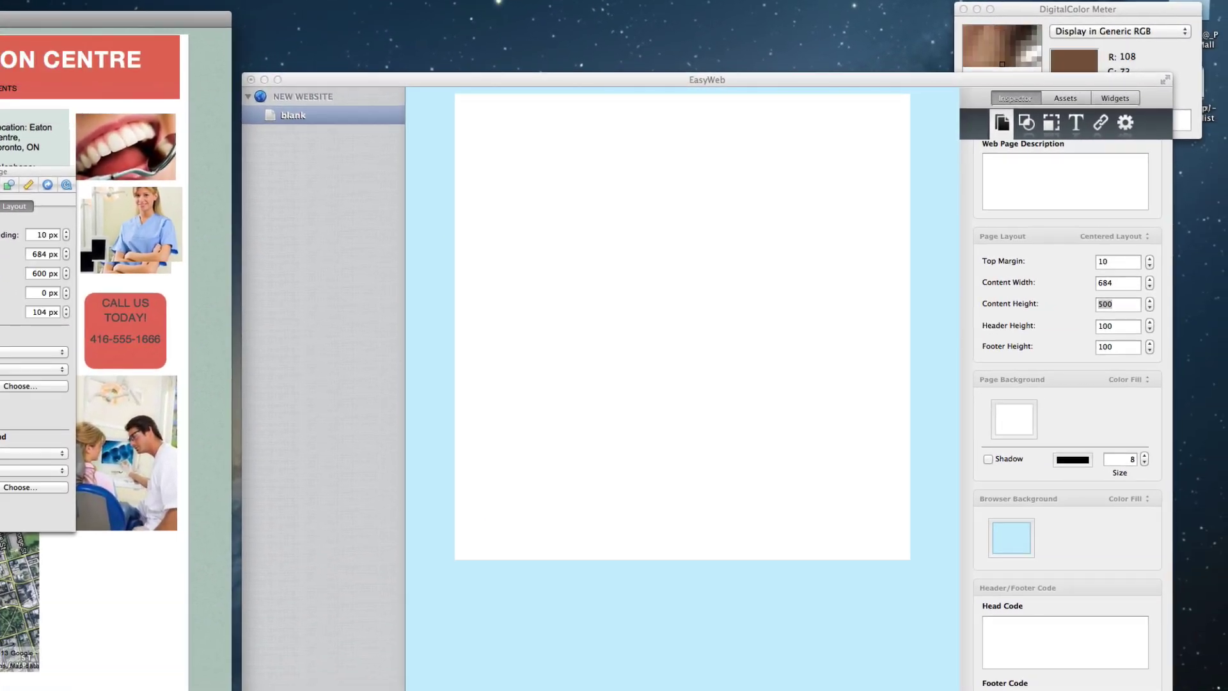
click(1069, 97)
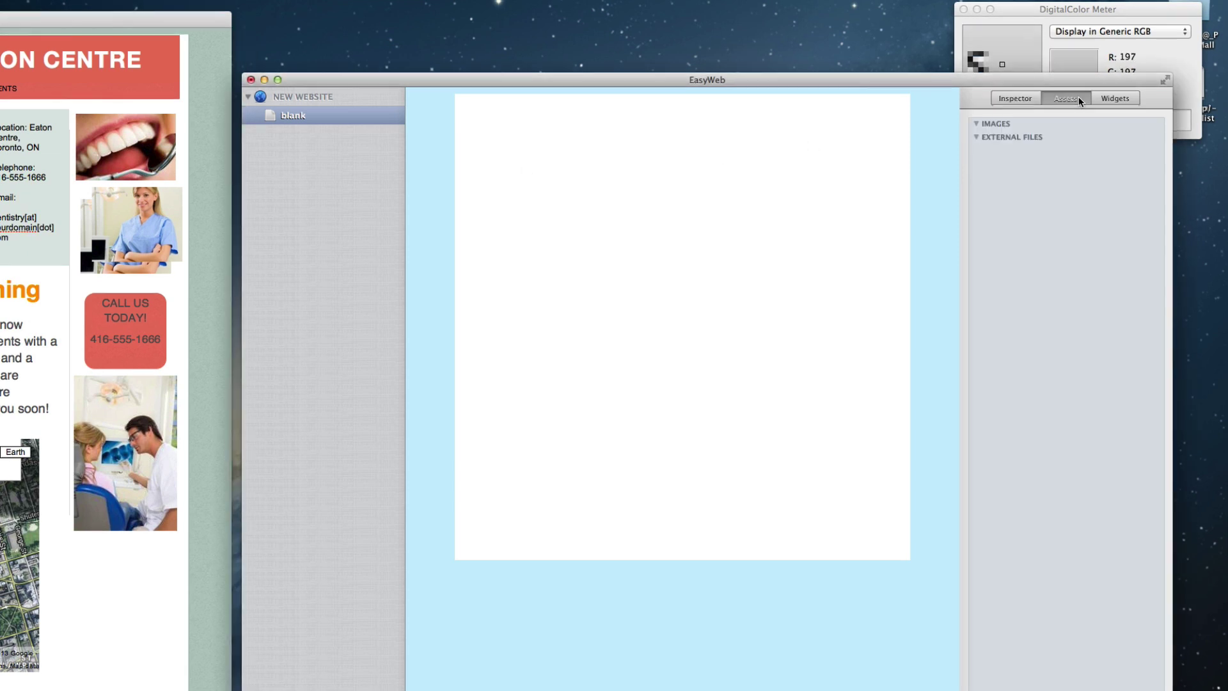
- Import Mod_background.jpg from the published Home_files folder into EasyWeb's assets
double_click(1210, 5)
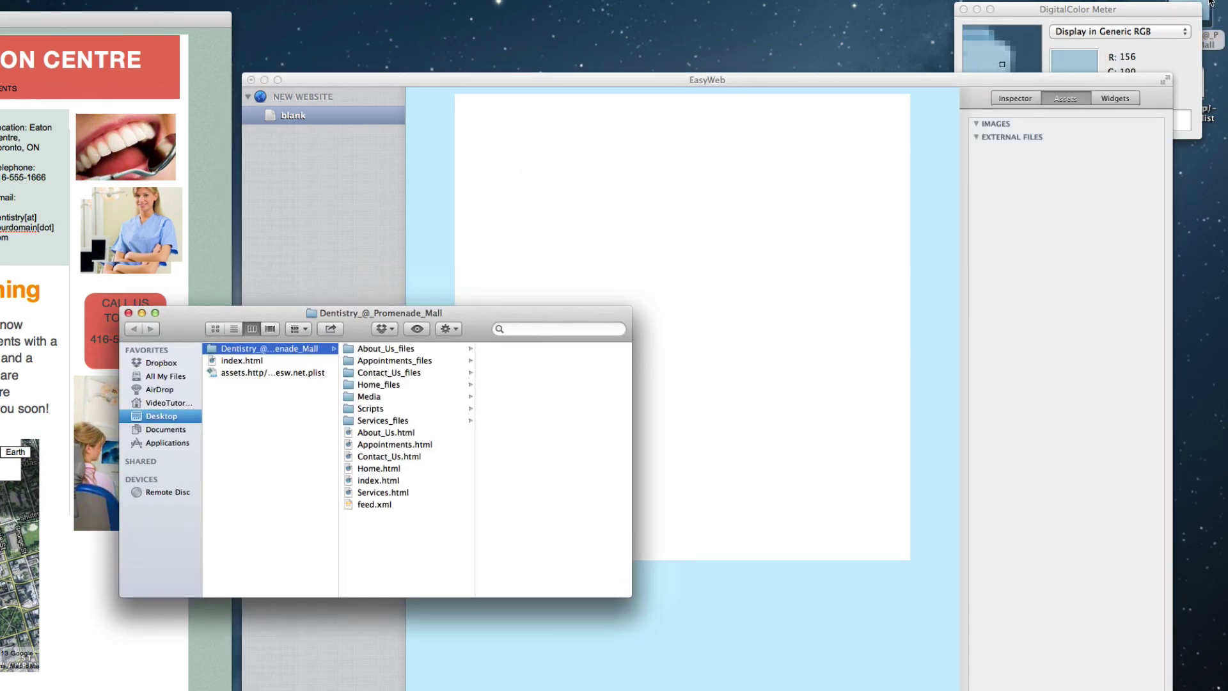
click(420, 384)
click(501, 433)
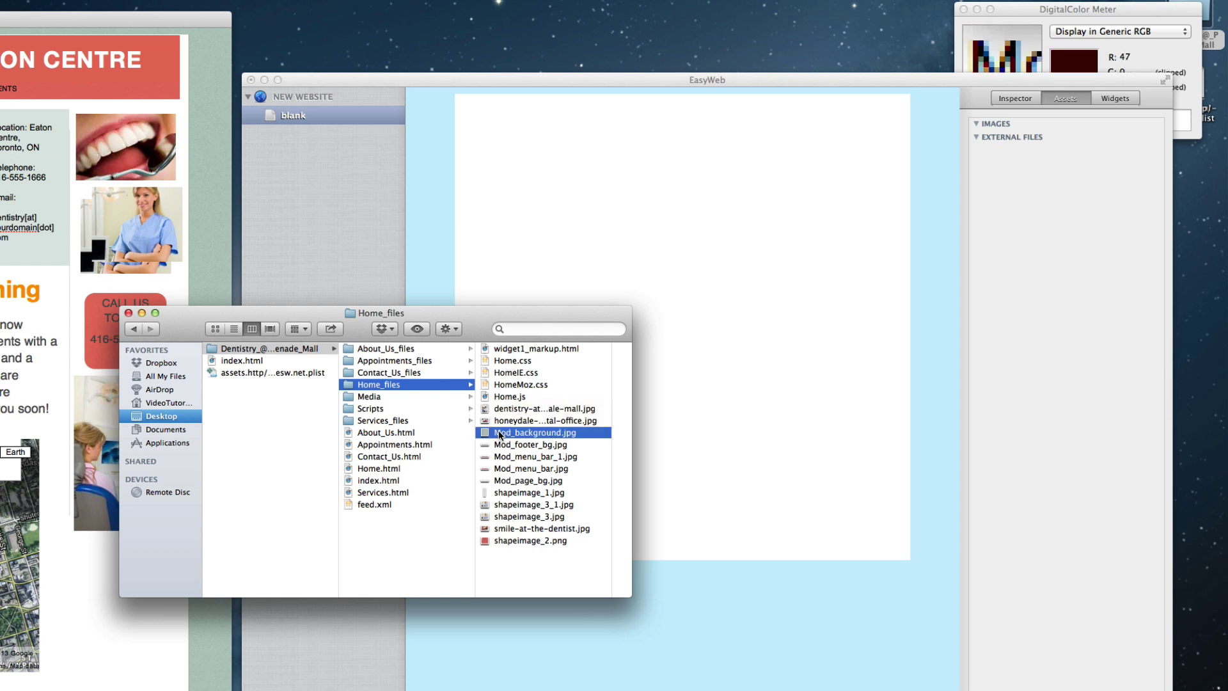
drag(501, 434, 1041, 234)
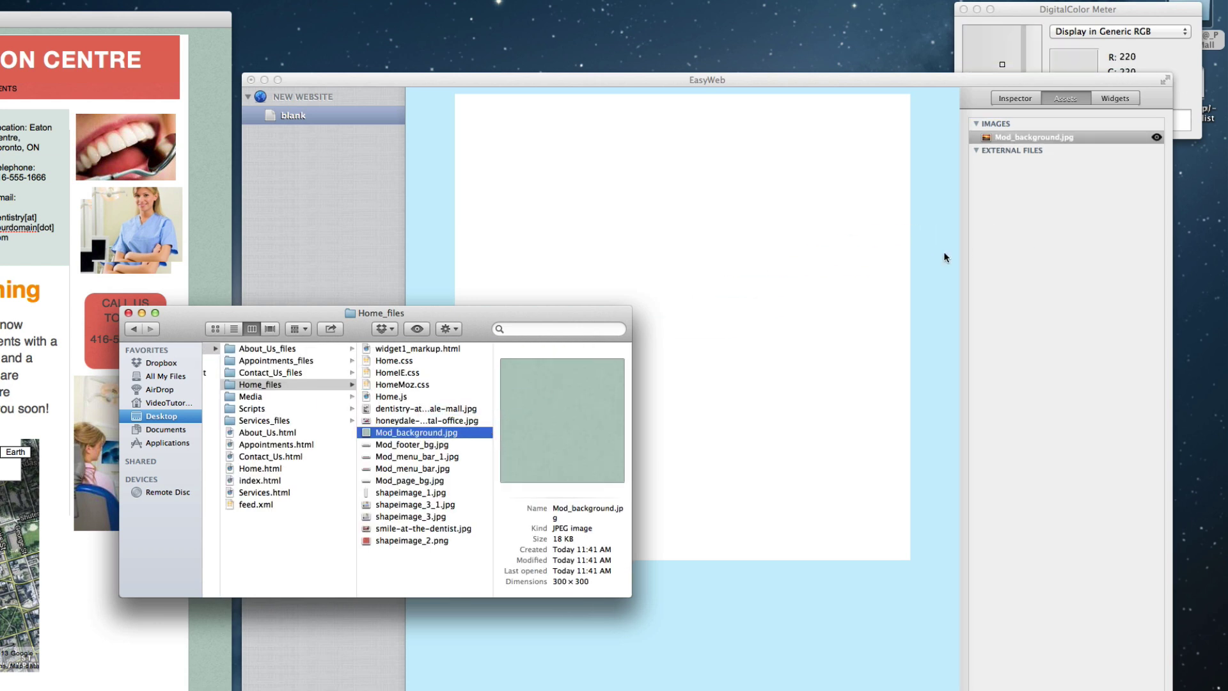
click(128, 313)
- Set the browser background to a tiled Image Fill using Mod_background.jpg
click(1030, 97)
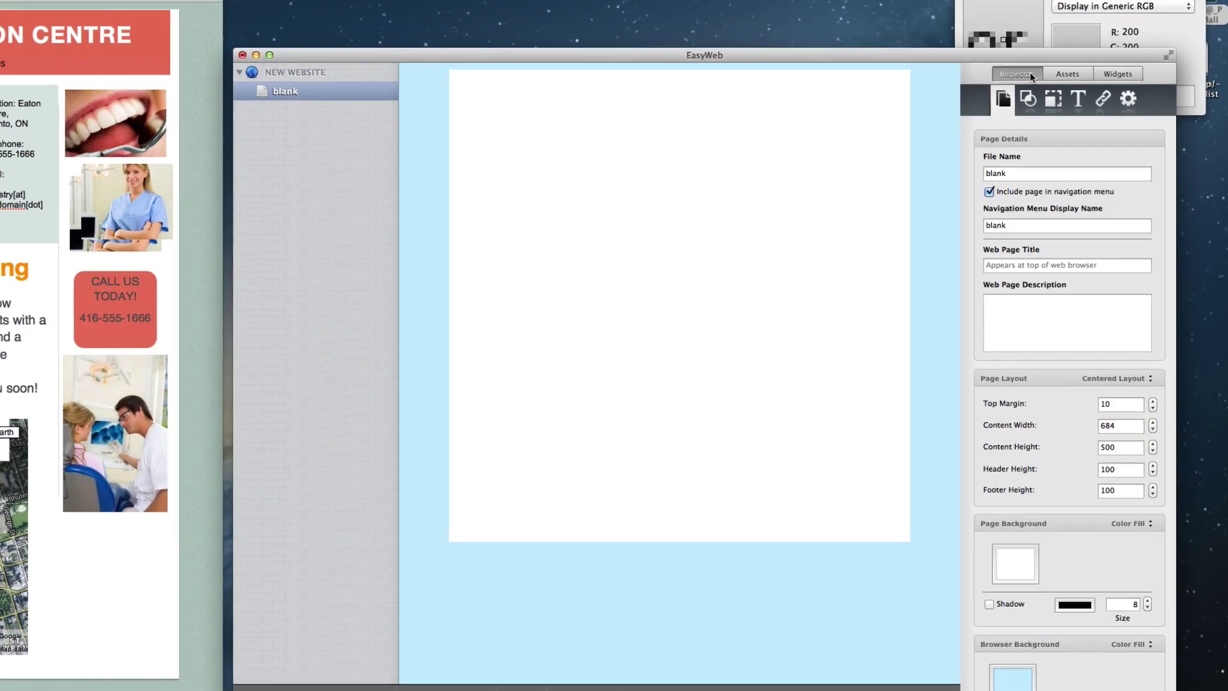
scroll(1109, 586, down, 5)
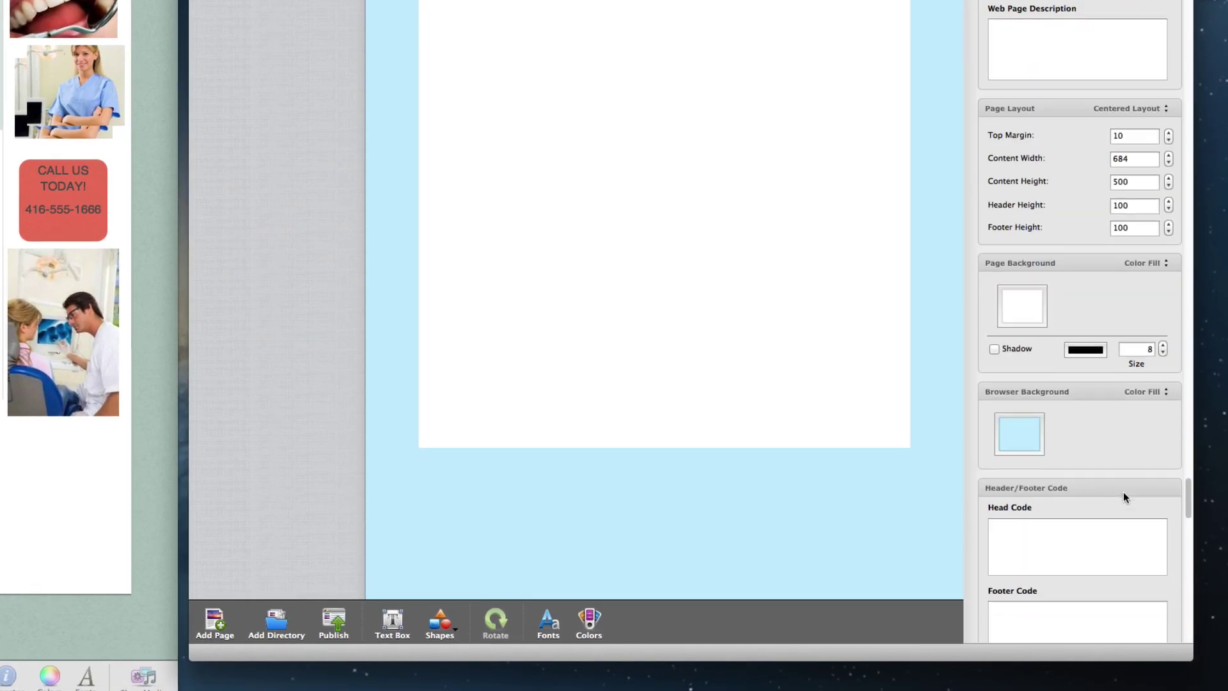
click(1144, 391)
click(1147, 405)
click(1156, 448)
click(1153, 488)
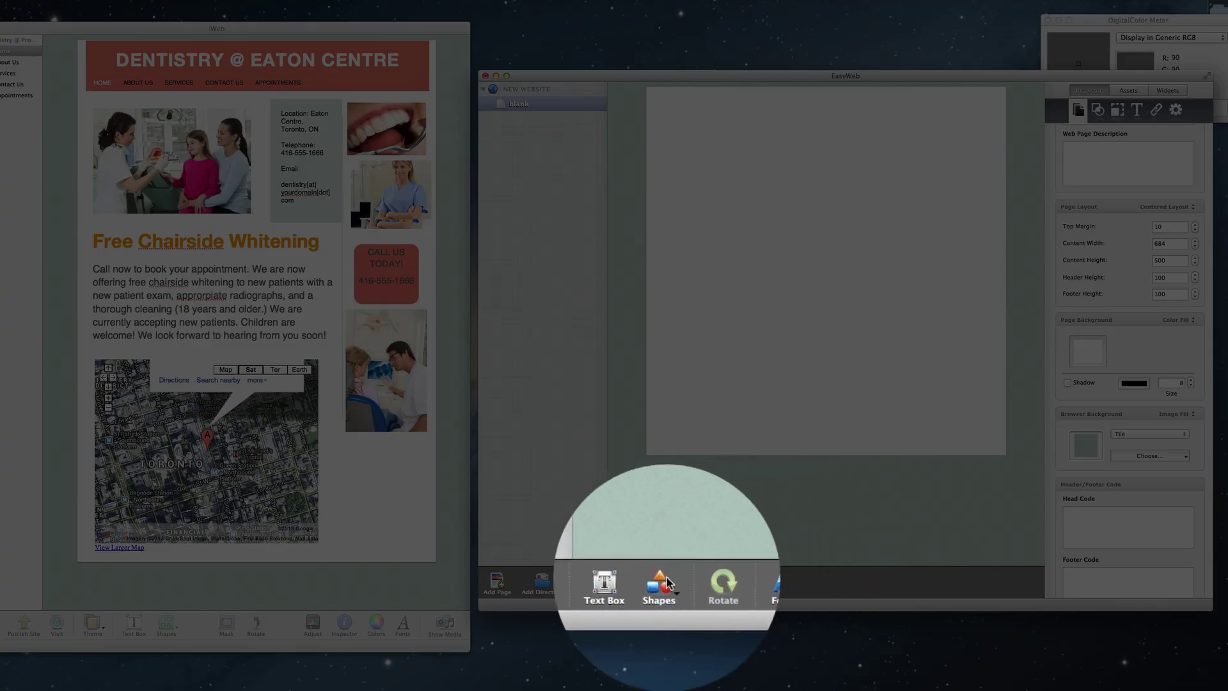
- Add a yellow square shape across the page top and bring Digital Color Meter forward
click(662, 582)
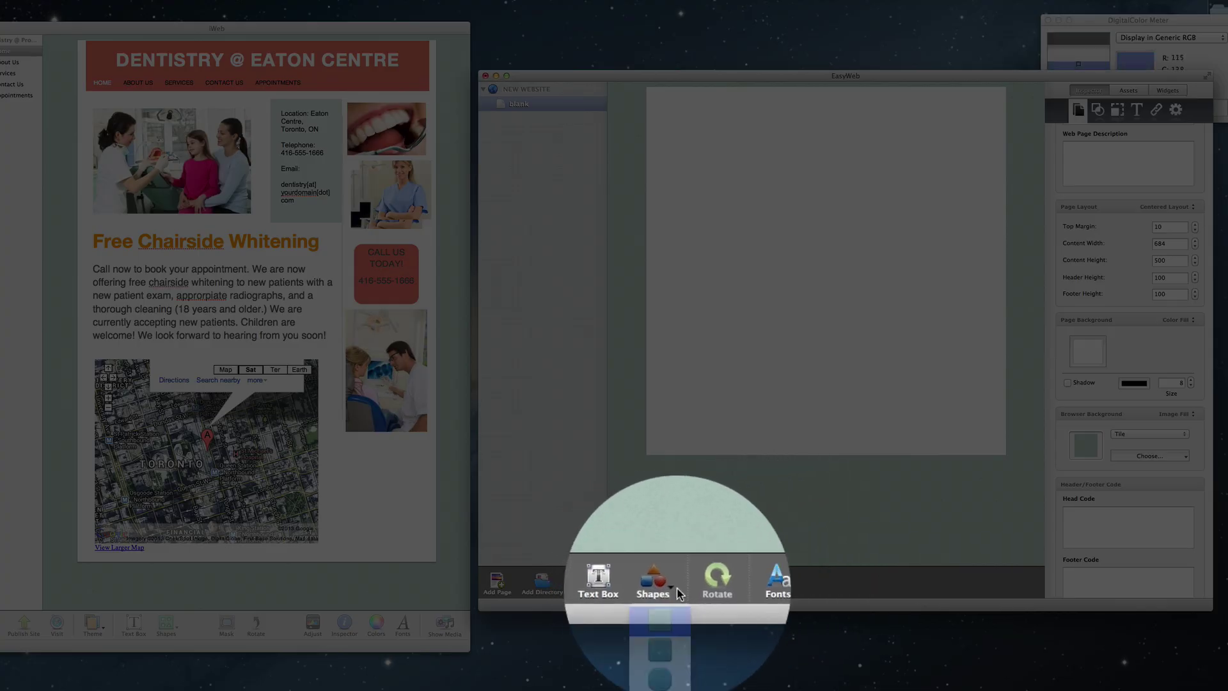
click(666, 611)
drag(857, 336, 999, 117)
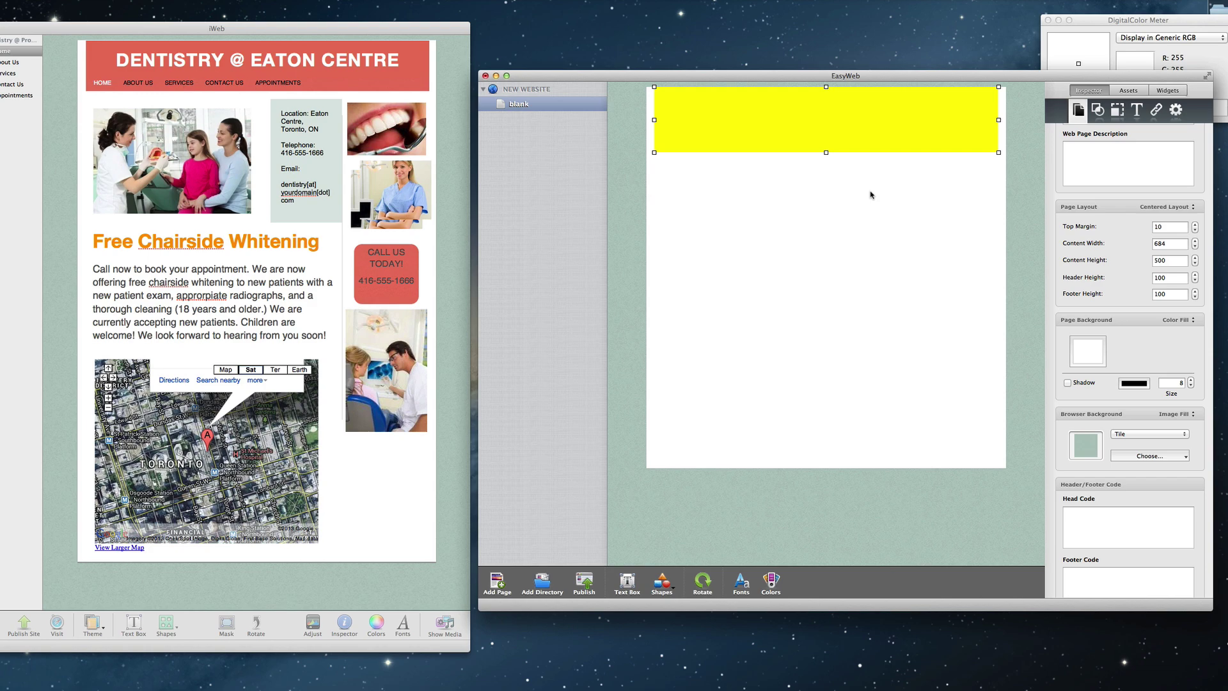
click(1129, 18)
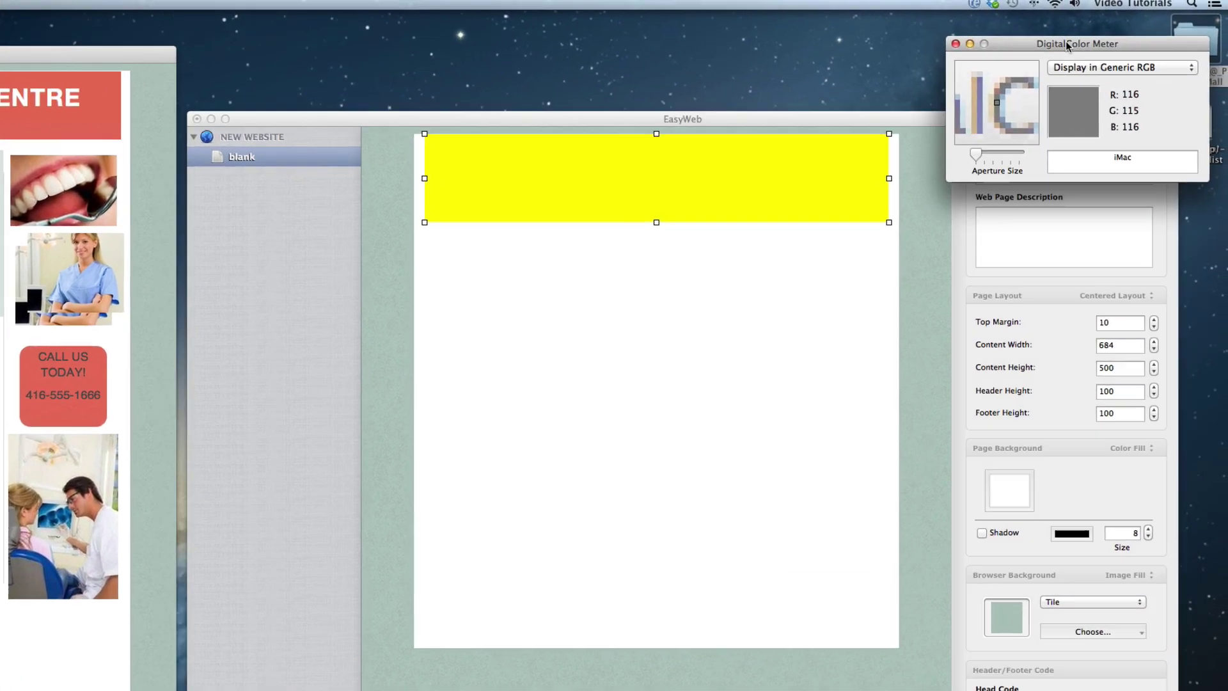
- Set Digital Color Meter to Generic RGB to read the iWeb header red as 226, 94, 73
drag(1066, 41, 1045, 73)
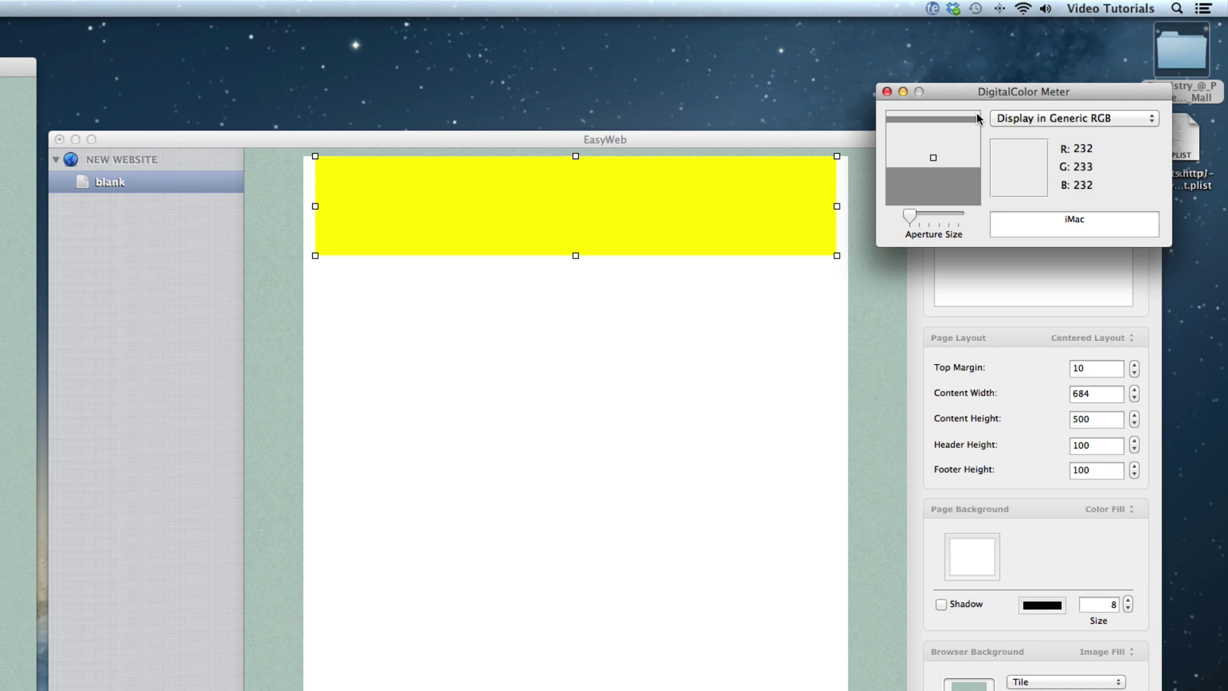
click(1066, 118)
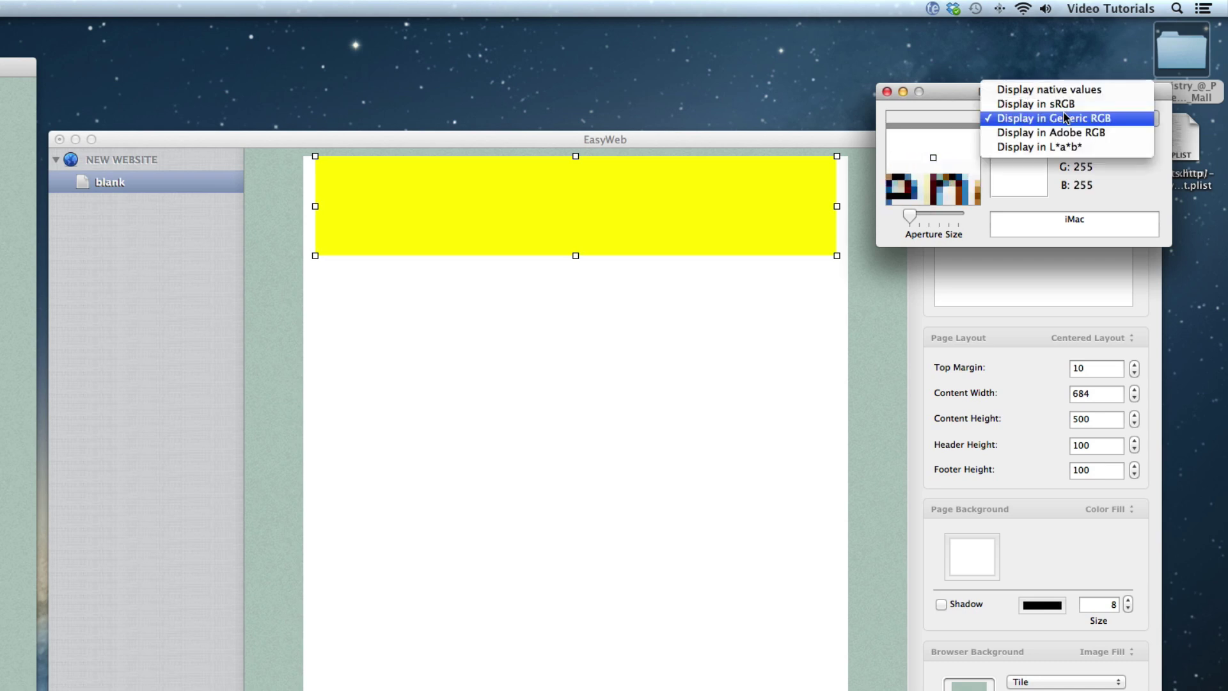
click(1126, 119)
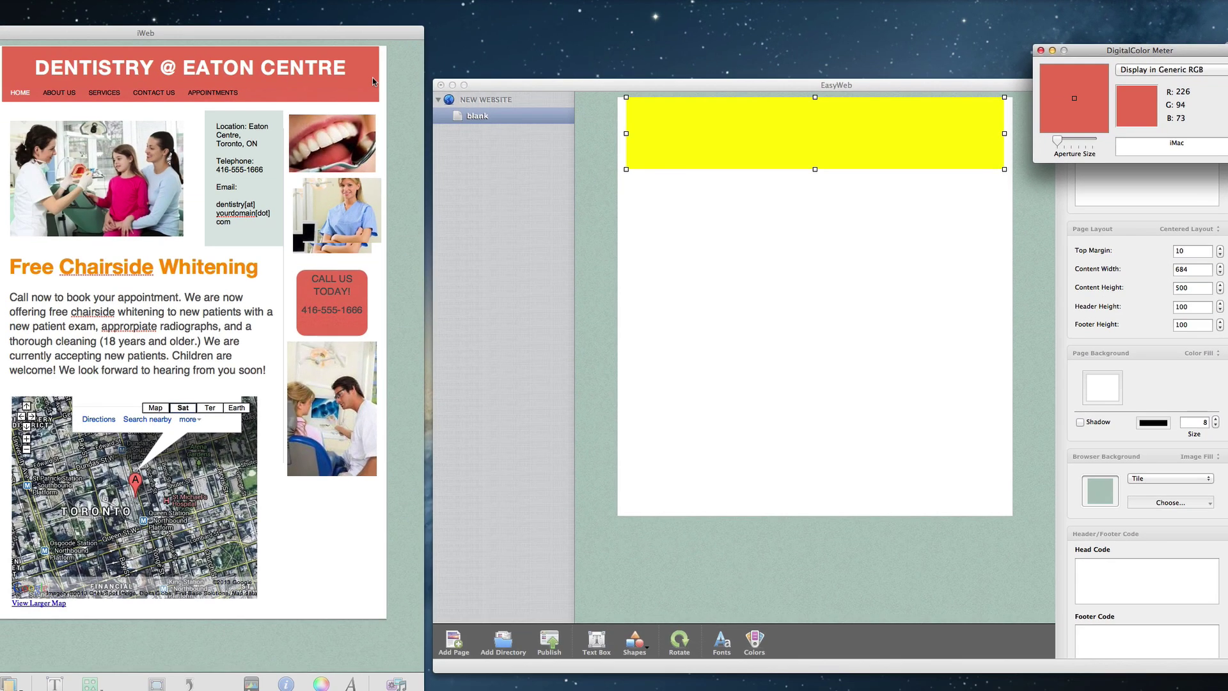
- Open the header rectangle's Color Fill in the Colors panel using RGB sliders
click(984, 117)
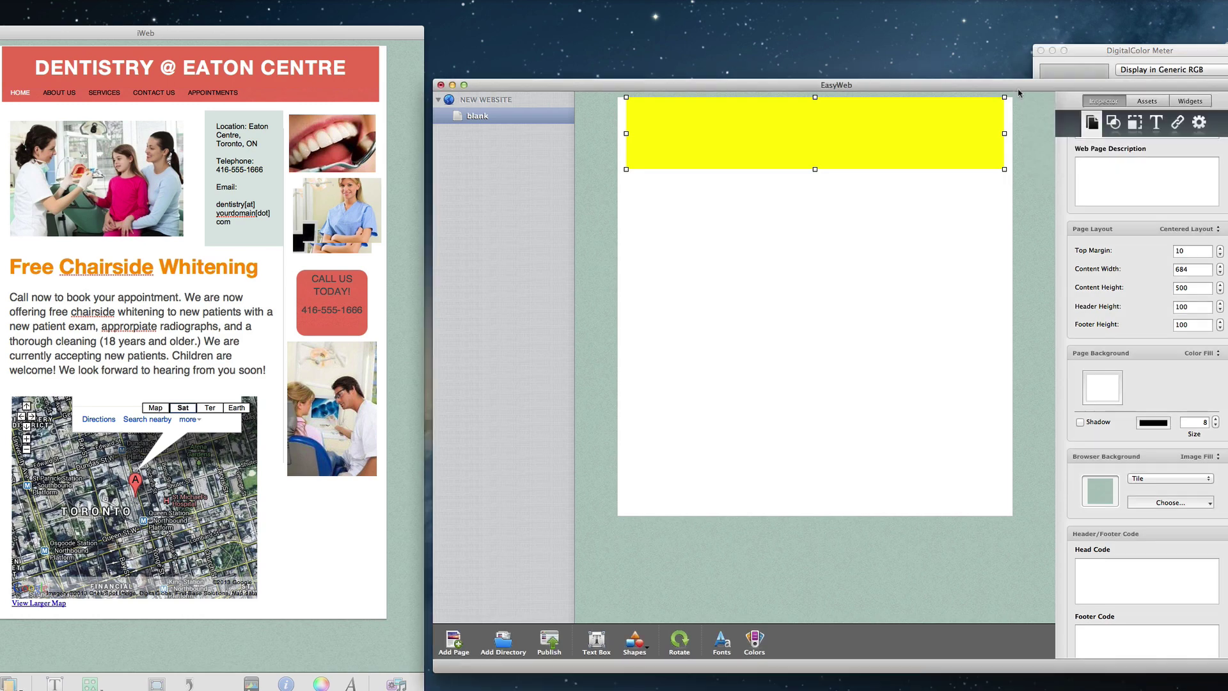
click(1135, 122)
click(1114, 122)
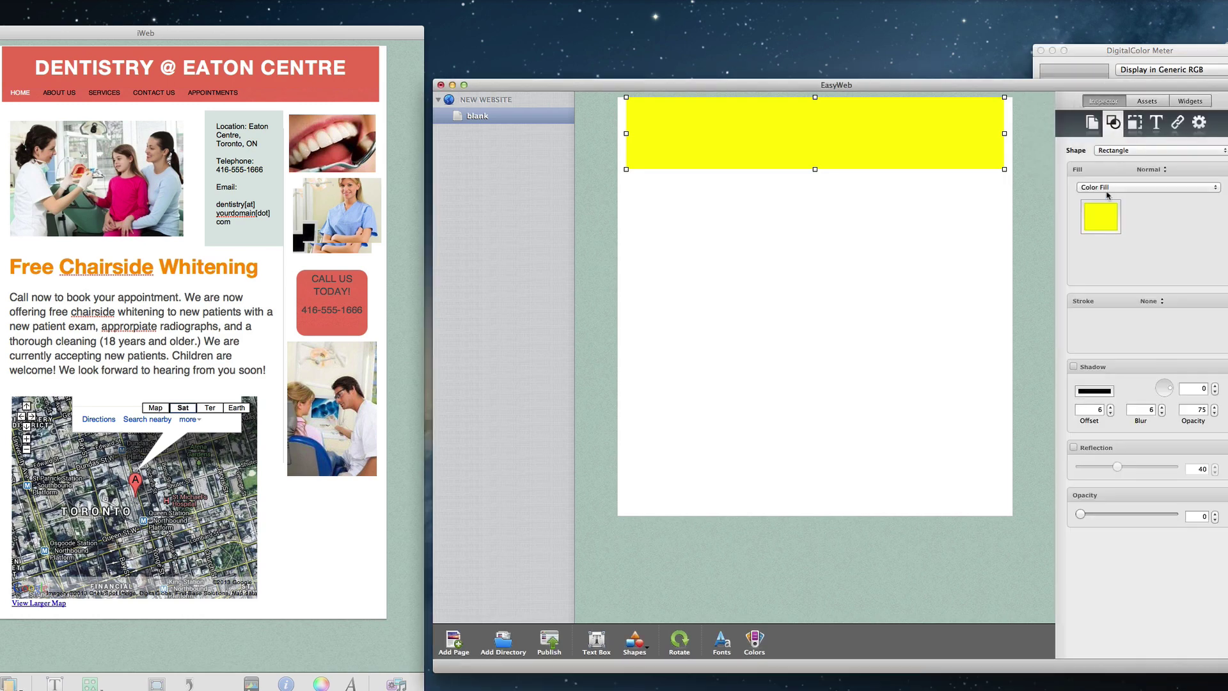
click(1106, 216)
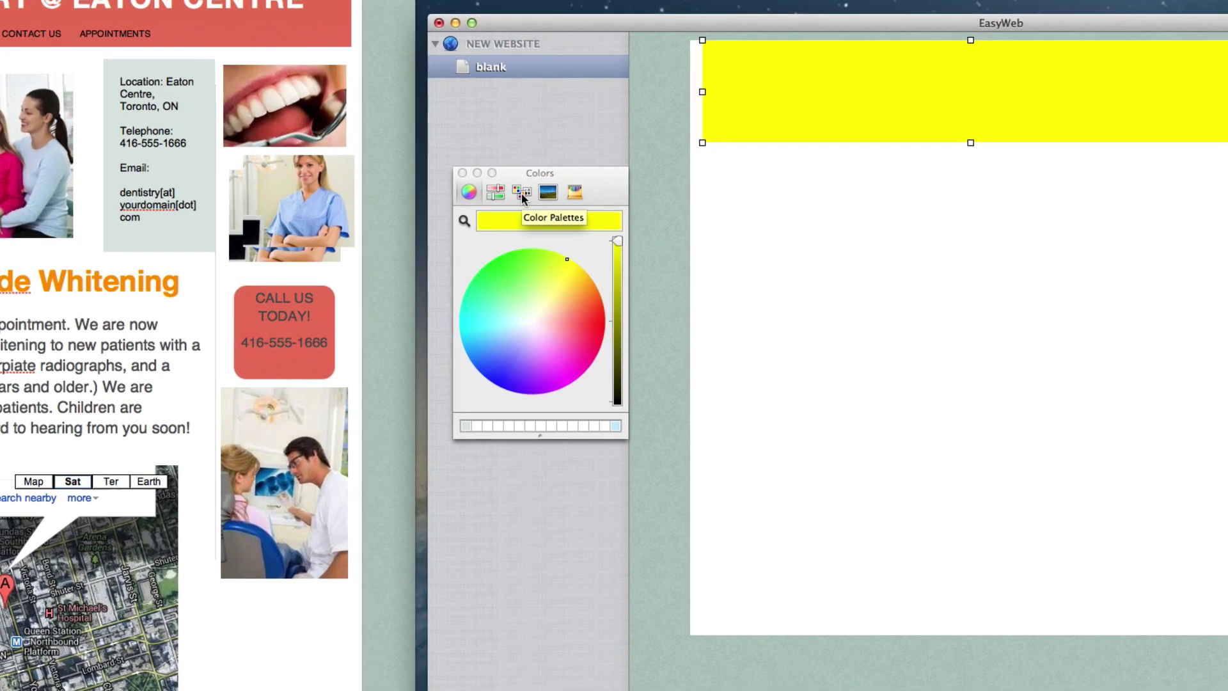
click(506, 187)
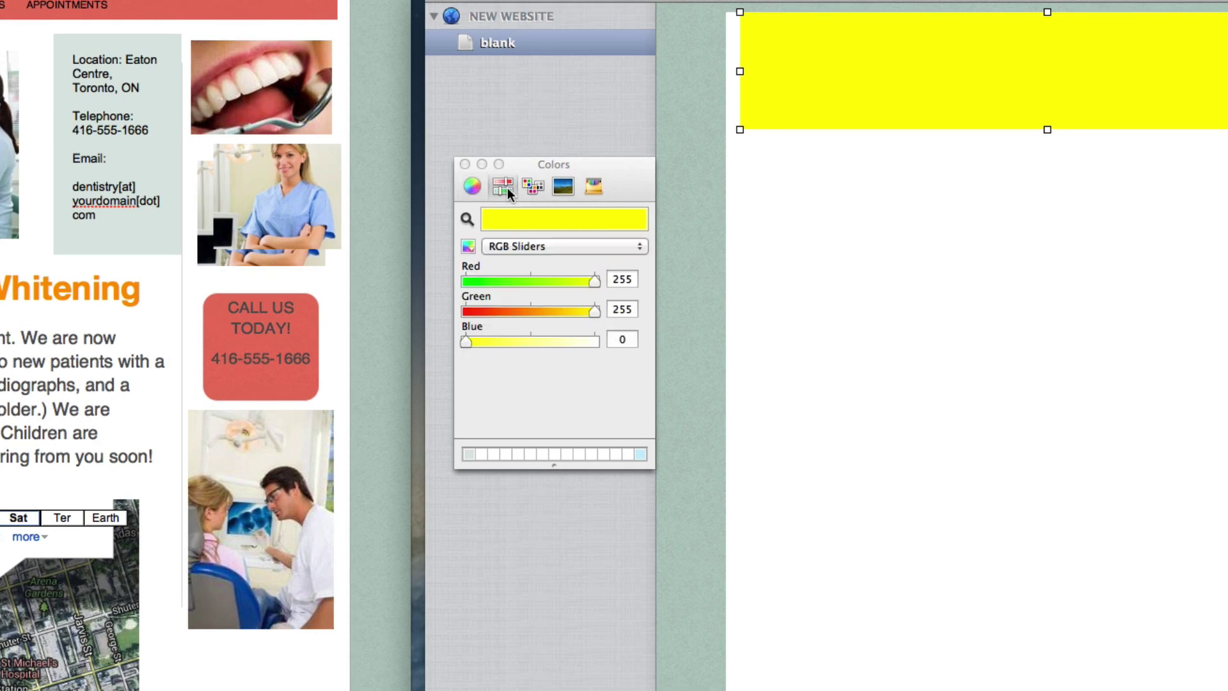
click(630, 246)
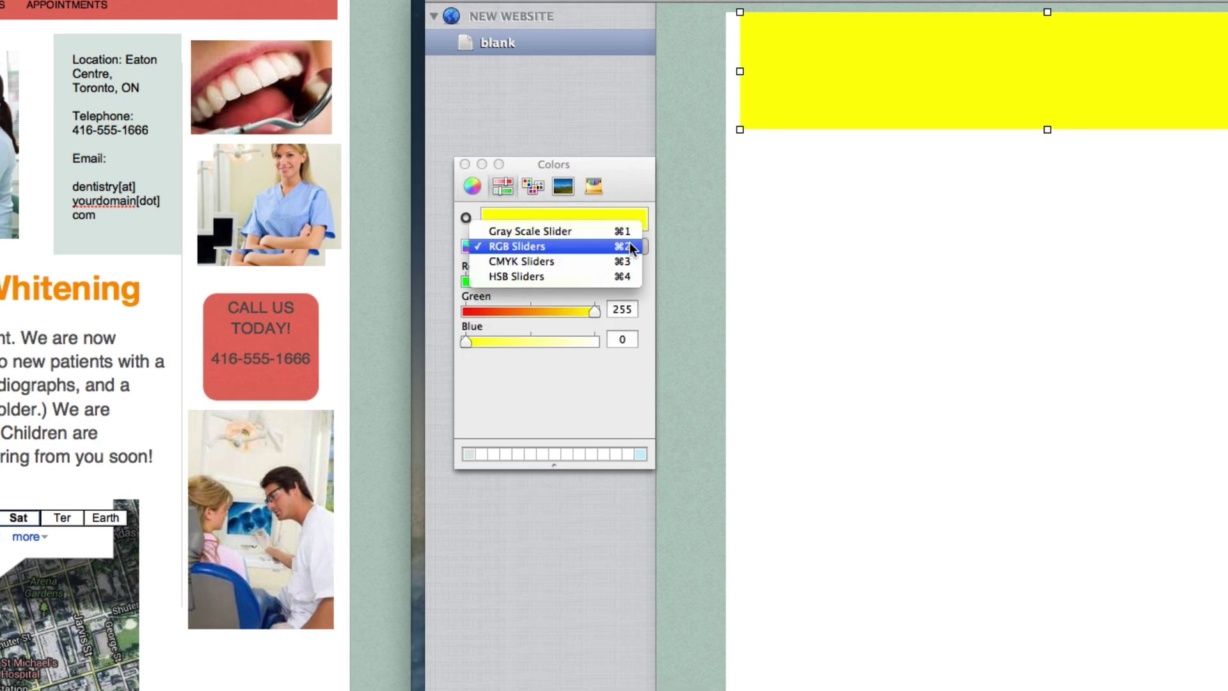
click(629, 246)
- Set the fill to R 226, G 94, B 73, close Colors, and select iWeb's header title
double_click(624, 278)
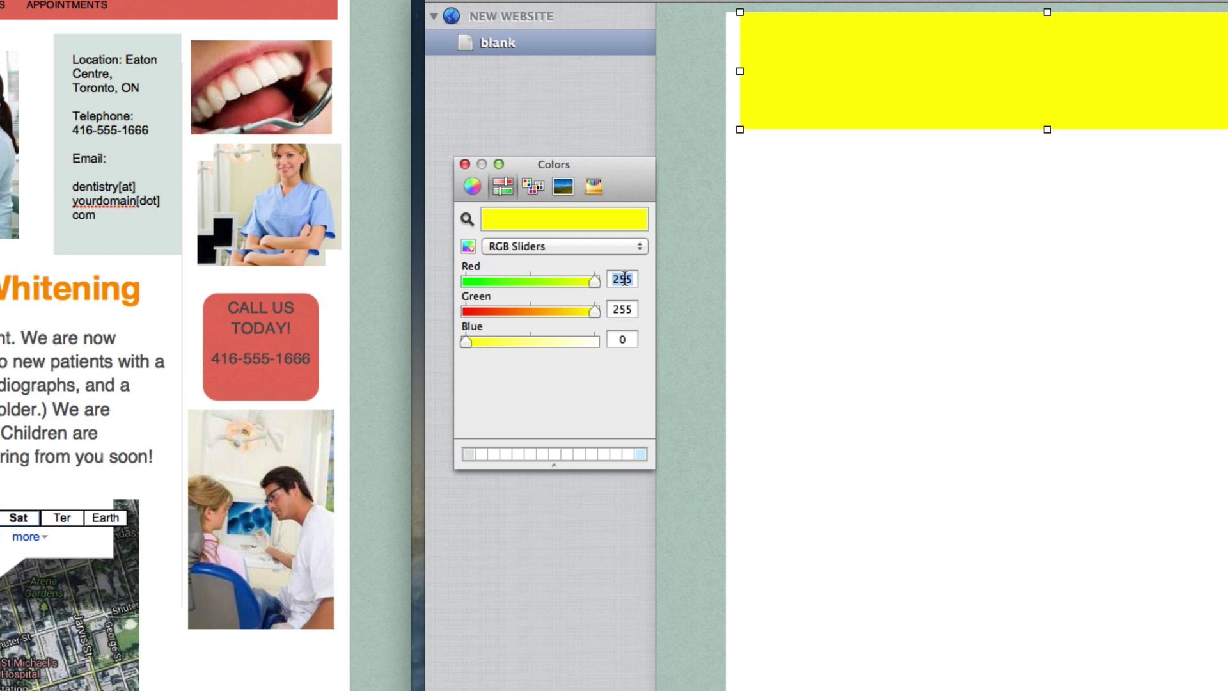
text(226)
key(Tab)
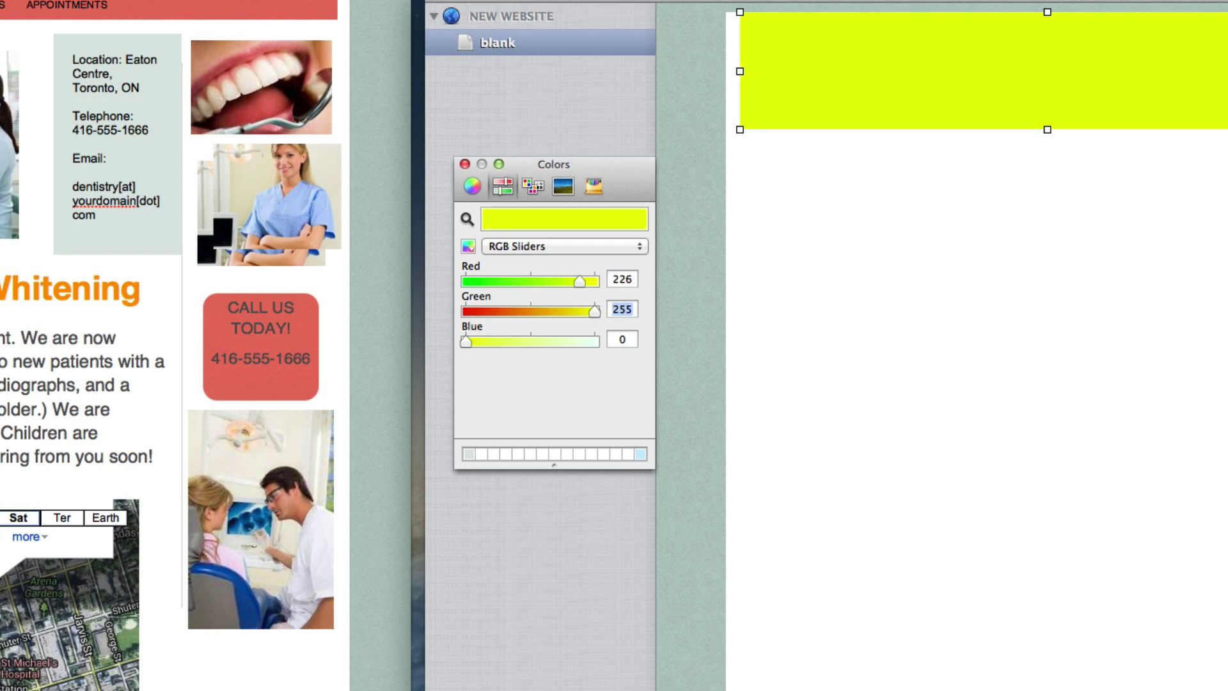
text(94)
key(Tab)
text(73)
key(Tab)
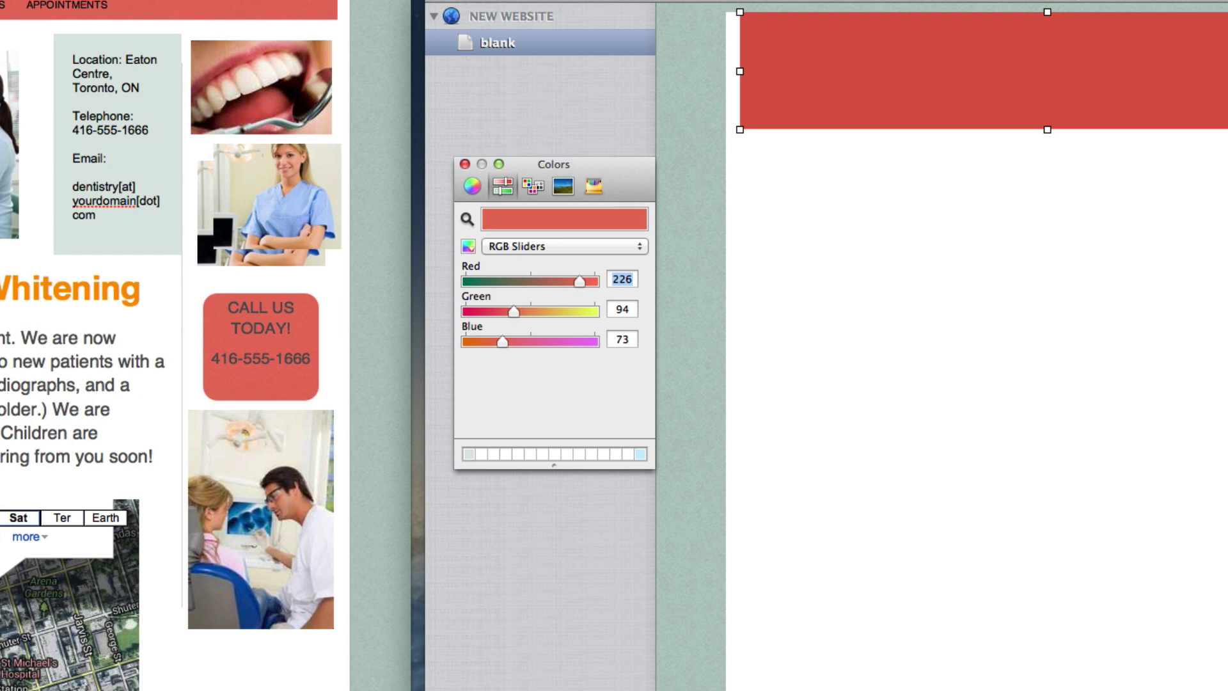
drag(609, 221, 605, 229)
click(465, 165)
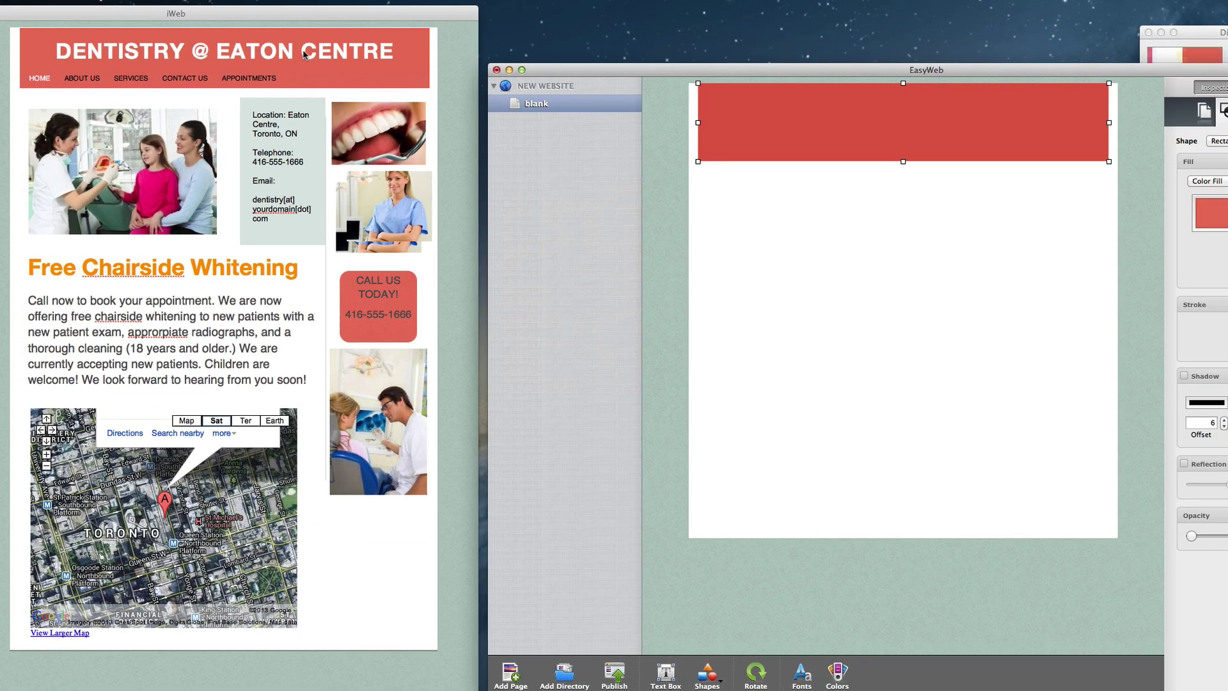
click(293, 49)
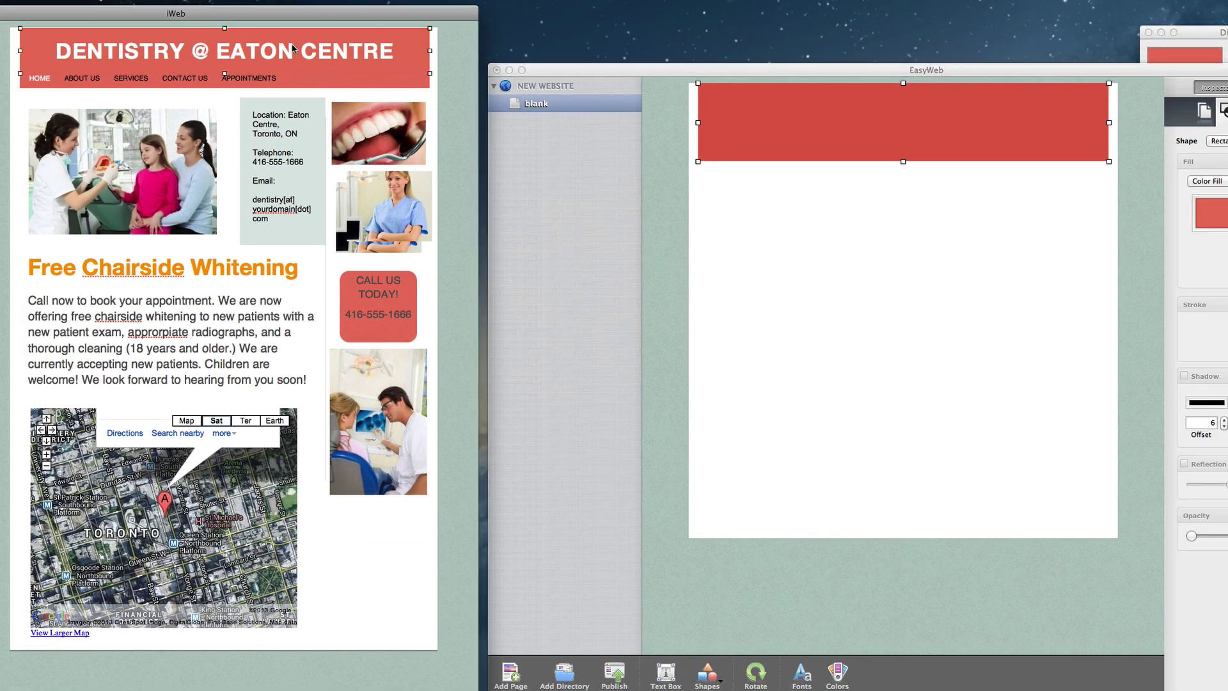
triple_click(288, 46)
- Copy the 'DENTISTRY @ EATON CENTRE' title from iWeb and paste it onto the EasyWeb page
right_click(289, 46)
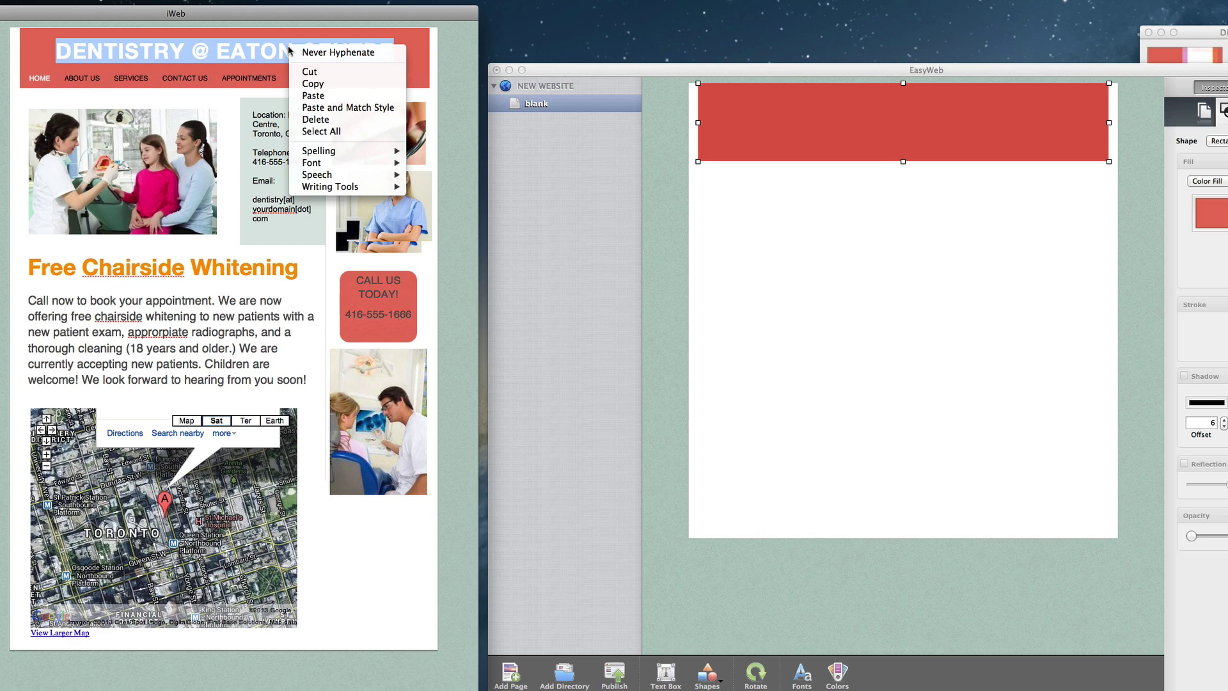
click(319, 82)
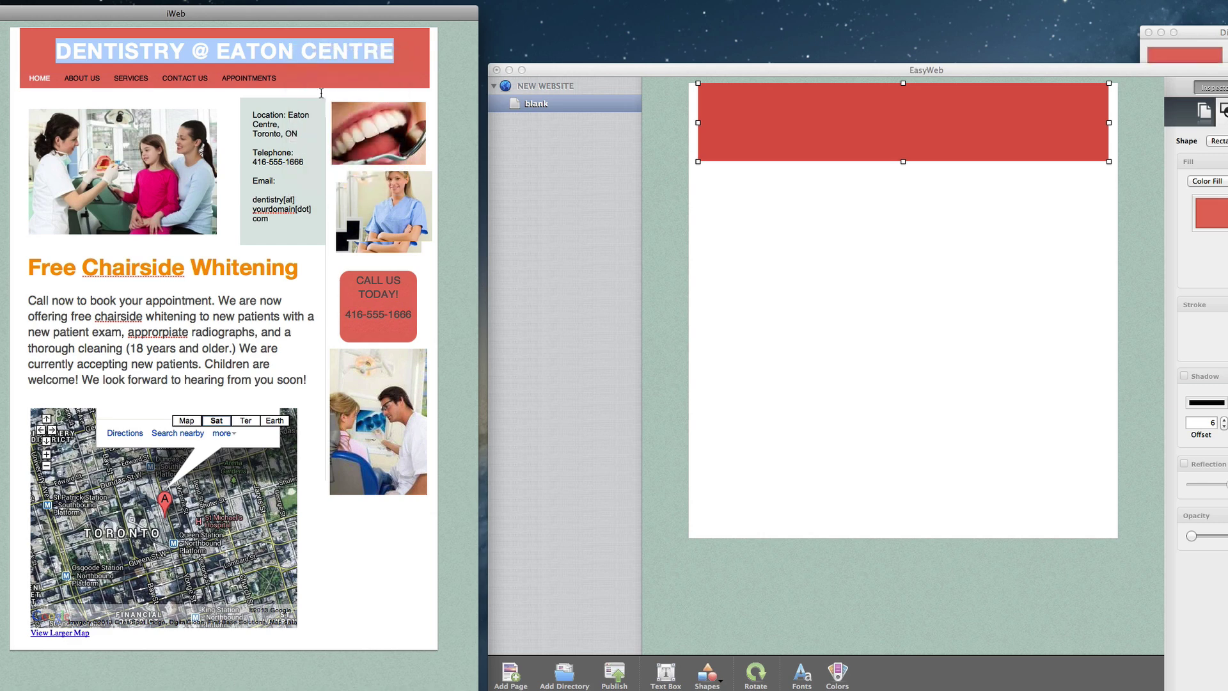
click(858, 274)
right_click(858, 274)
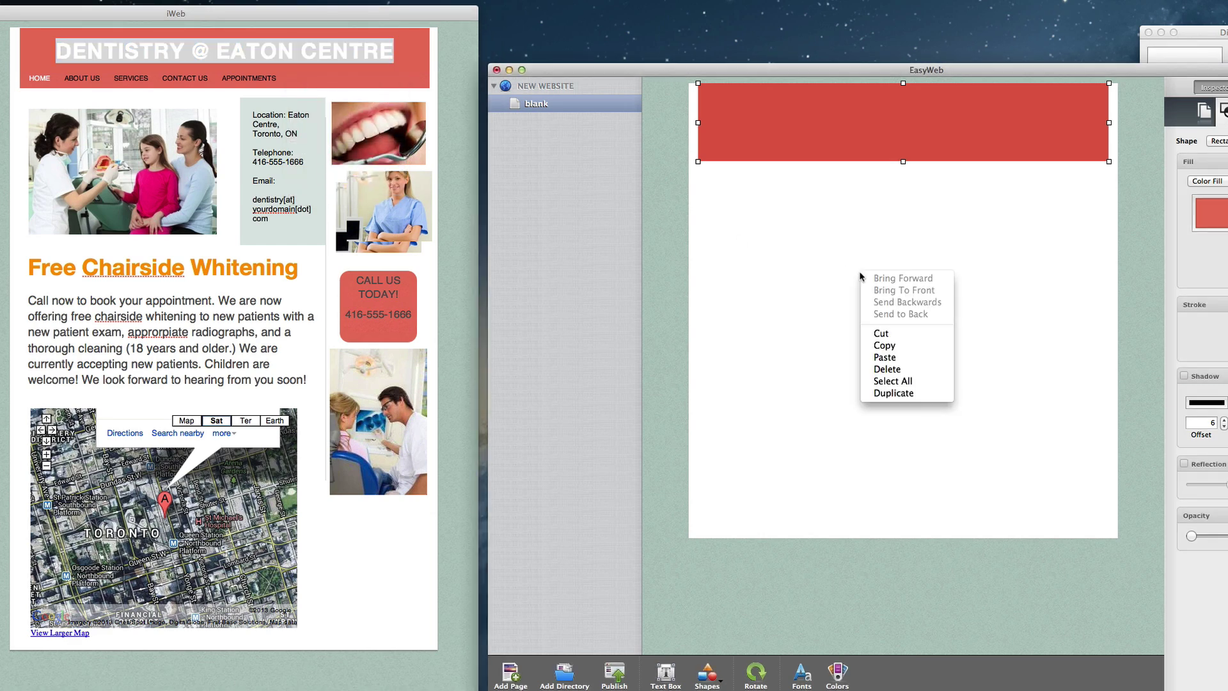
click(897, 357)
- Widen the title box on both sides and move it onto the red header
drag(892, 454, 706, 454)
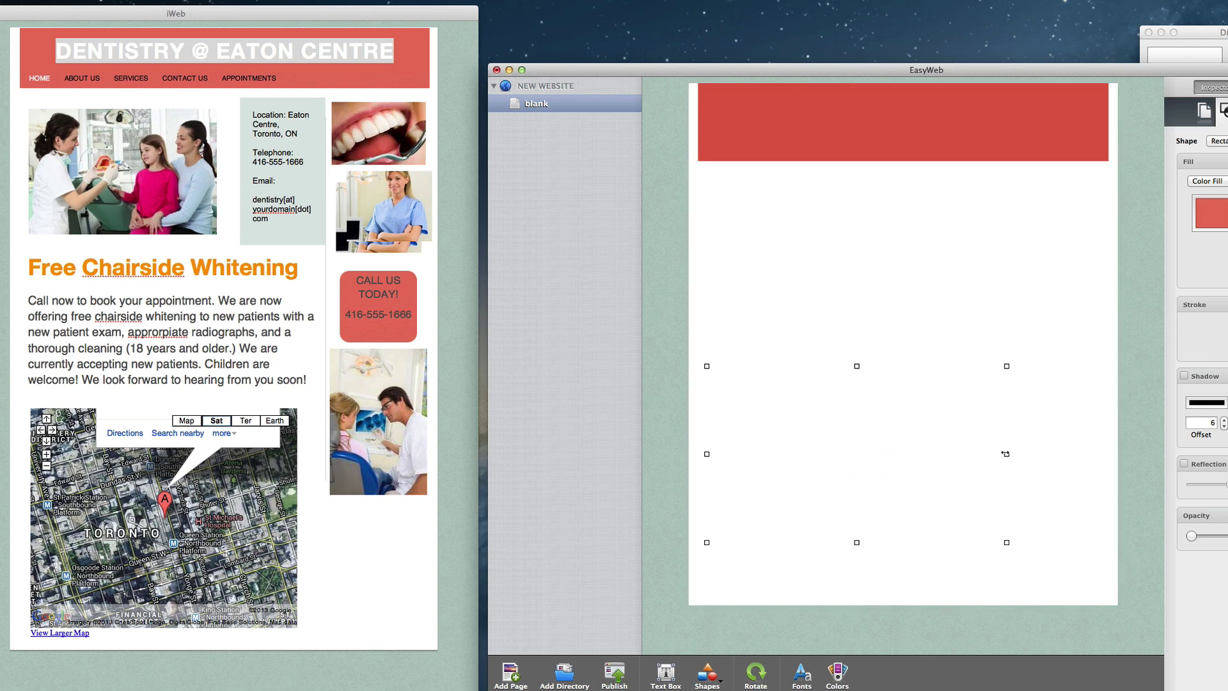
drag(1008, 454, 1097, 454)
drag(902, 543, 907, 143)
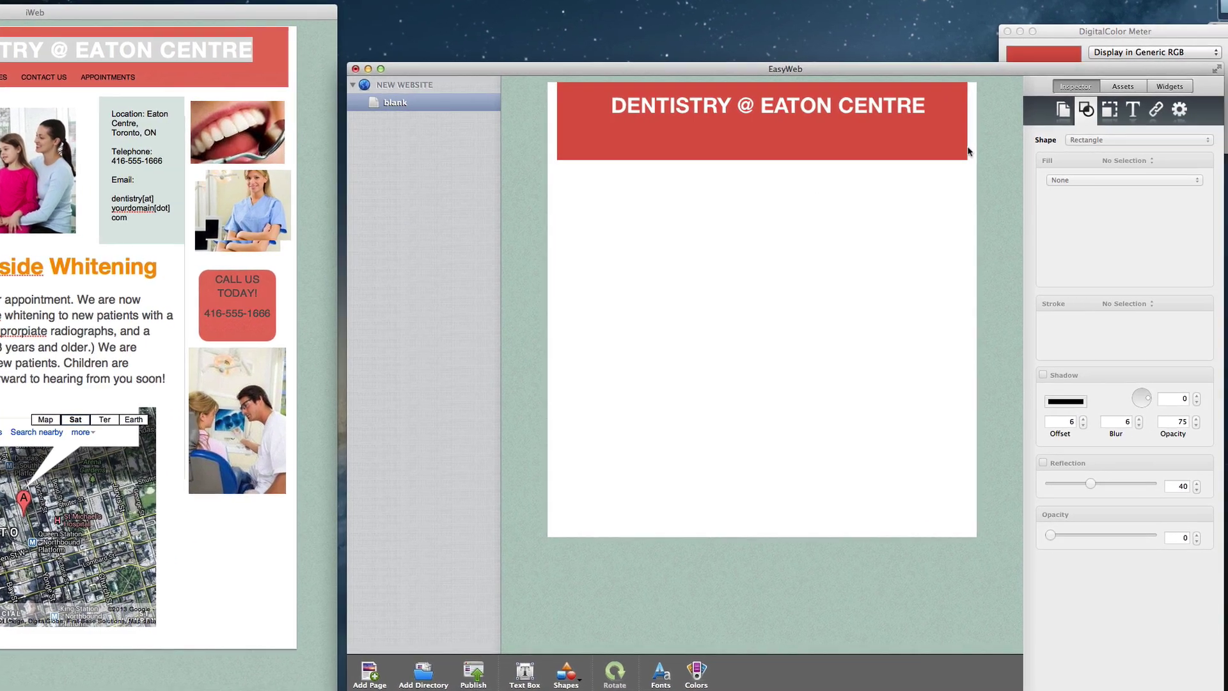
- Drag the Navigation widget into the red header below the title, showing the 'blank' link
click(1132, 86)
drag(1043, 131, 663, 151)
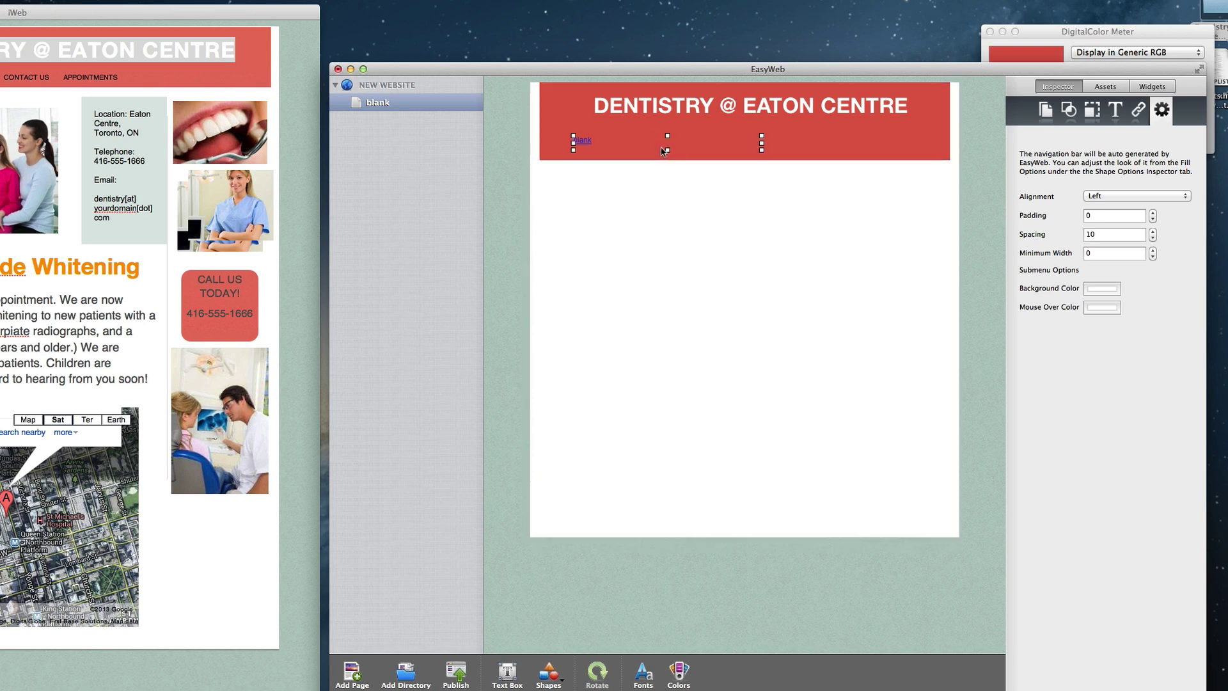
click(651, 198)
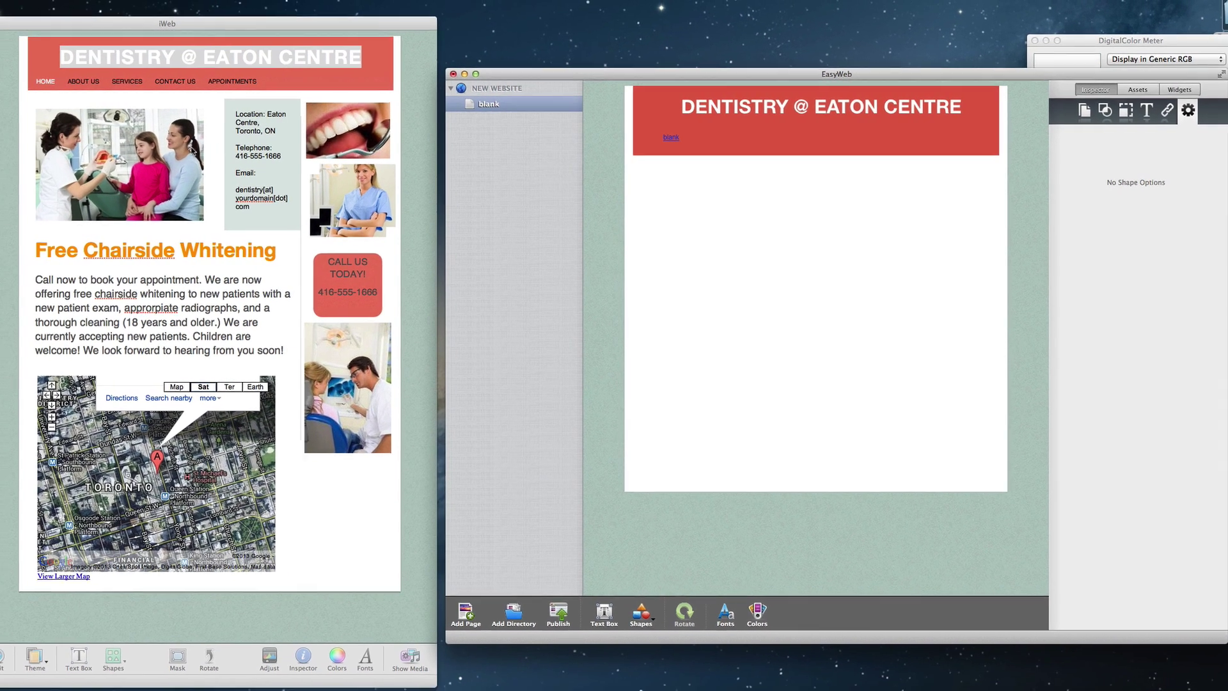
- Copy the family and teeth photos from iWeb, placing family below the header and teeth top right
click(7, 153)
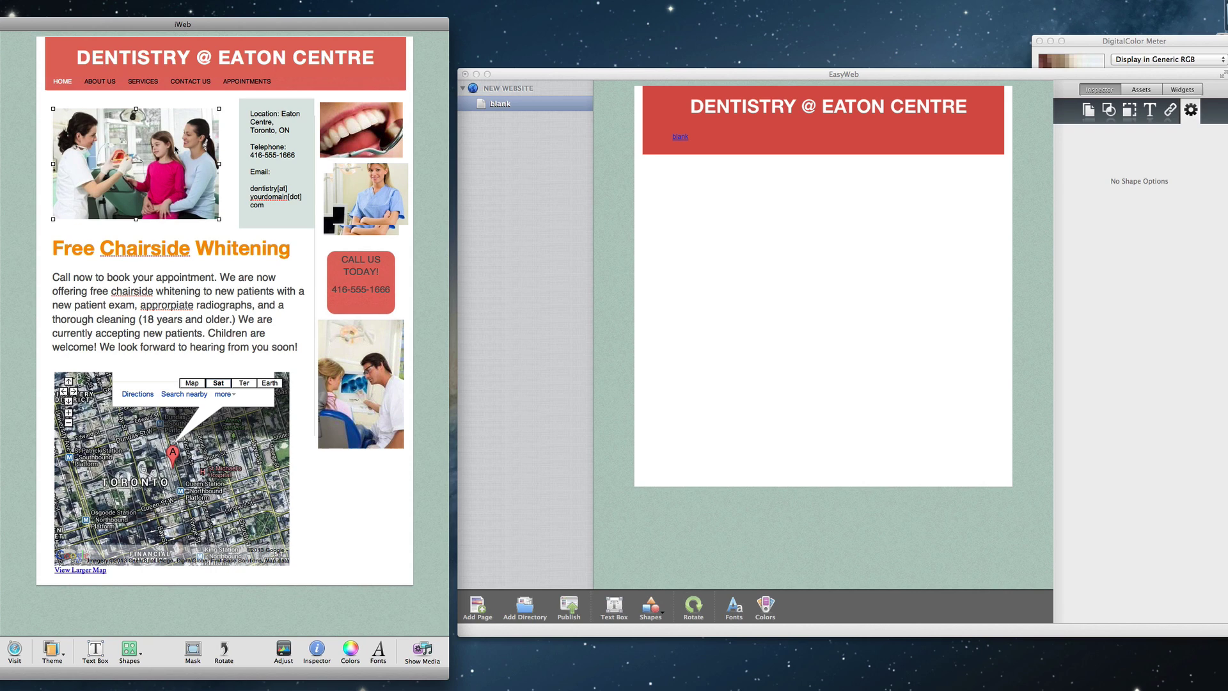
right_click(175, 149)
click(195, 210)
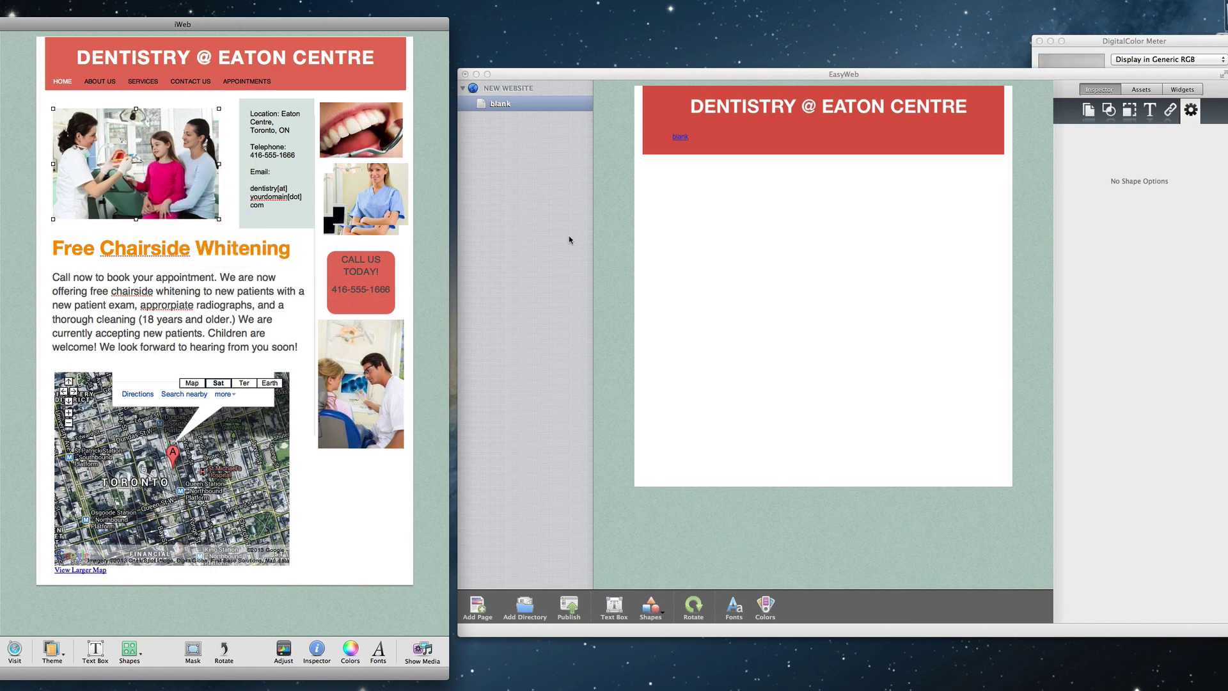
click(681, 230)
right_click(682, 231)
click(720, 302)
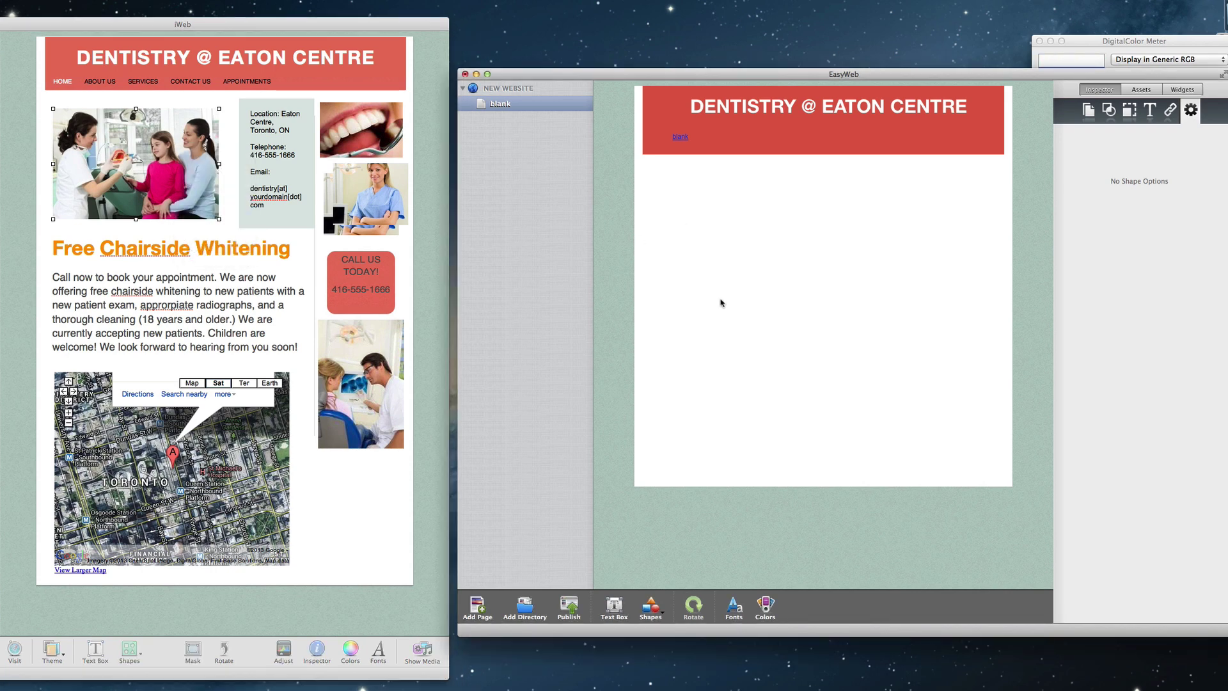
drag(844, 345, 711, 225)
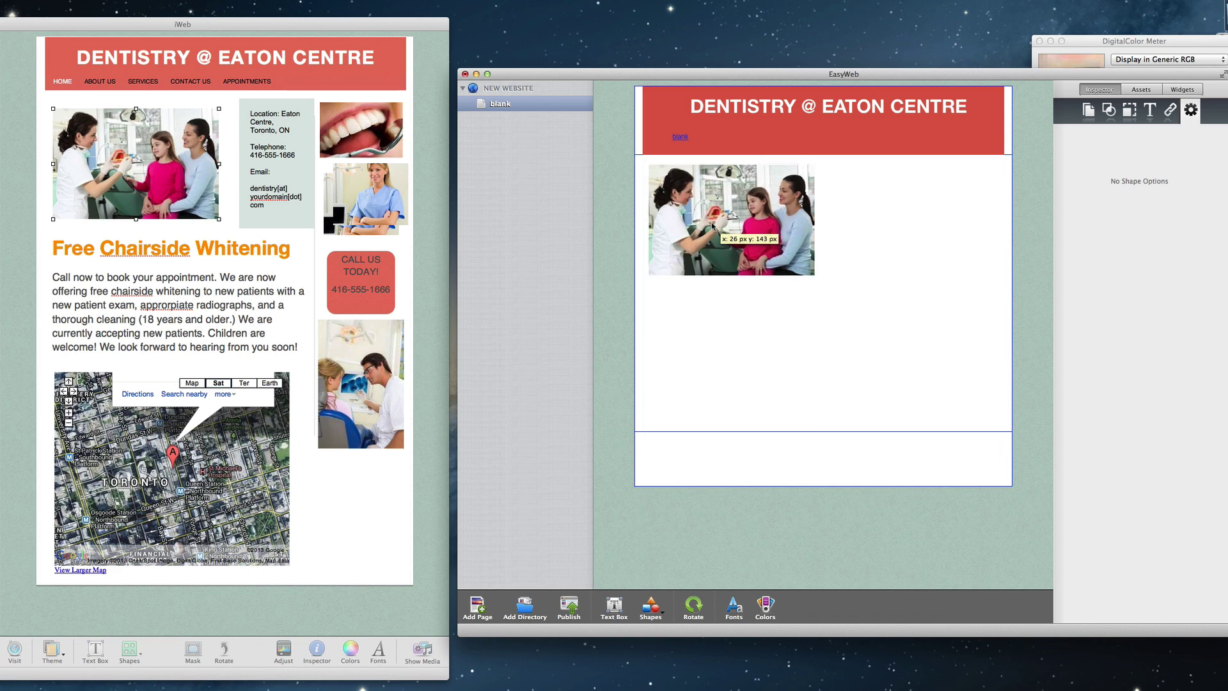
click(377, 137)
right_click(377, 136)
click(397, 199)
right_click(894, 277)
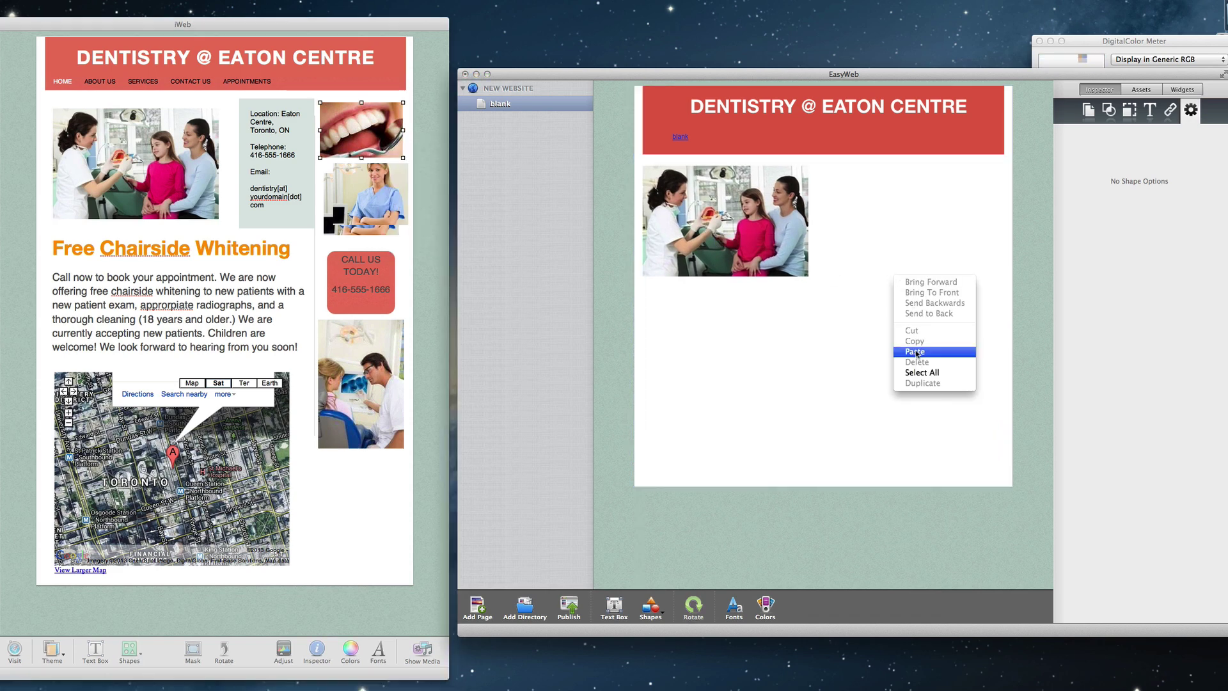
click(915, 352)
drag(942, 211, 959, 195)
- Copy the nurse and dentist photos from iWeb, placing nurse under teeth and dentist lower right
click(361, 206)
right_click(362, 206)
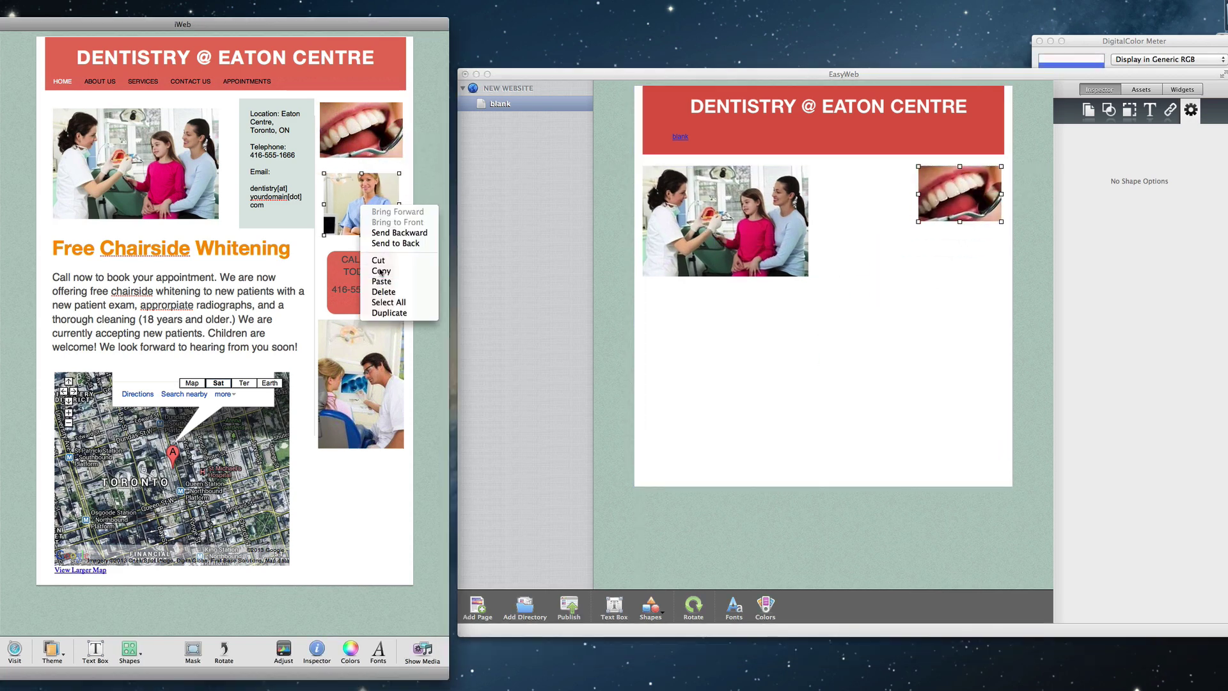
click(380, 271)
right_click(905, 284)
click(927, 359)
drag(853, 351, 944, 281)
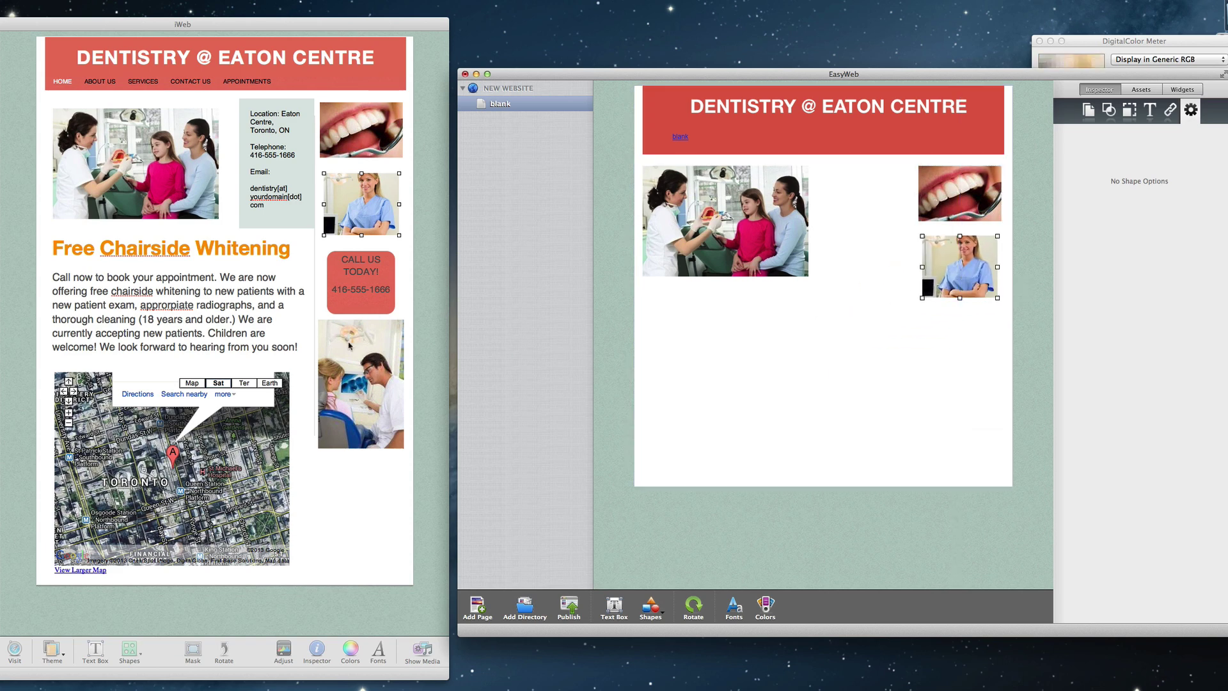
click(348, 346)
right_click(349, 345)
click(368, 408)
right_click(859, 385)
click(882, 459)
drag(870, 409, 954, 444)
- Add a square shape below the nurse photo and give the rounded box a red fill
click(650, 605)
click(655, 640)
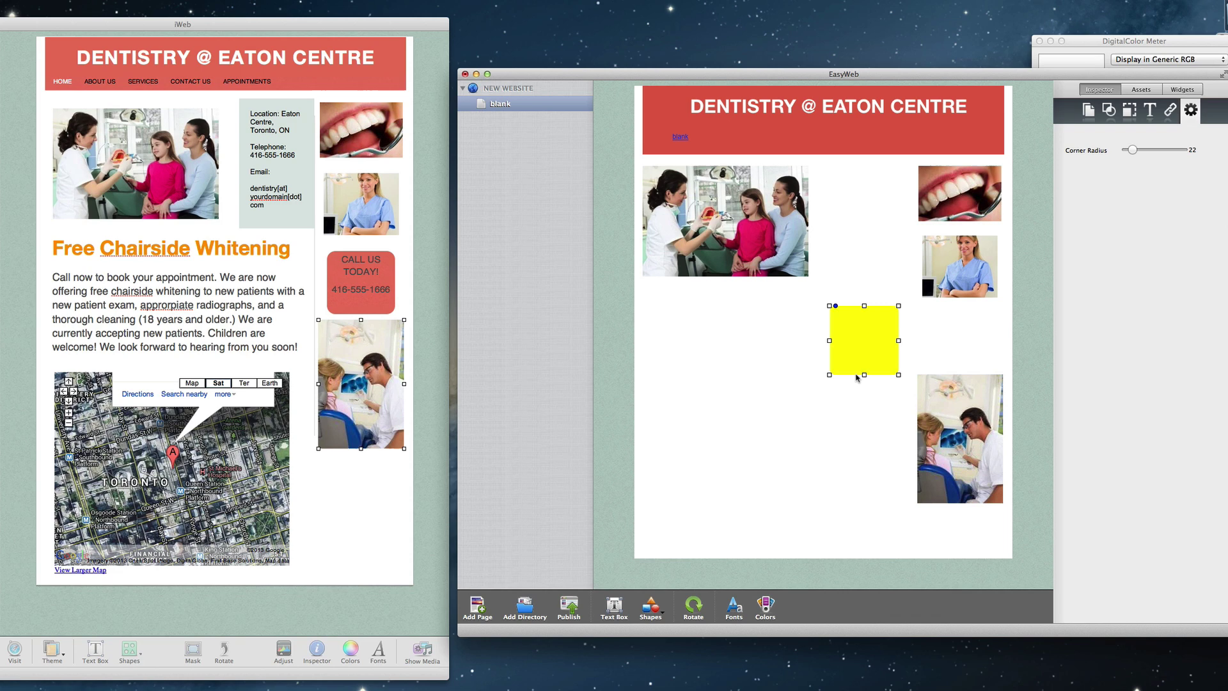
drag(864, 372, 960, 364)
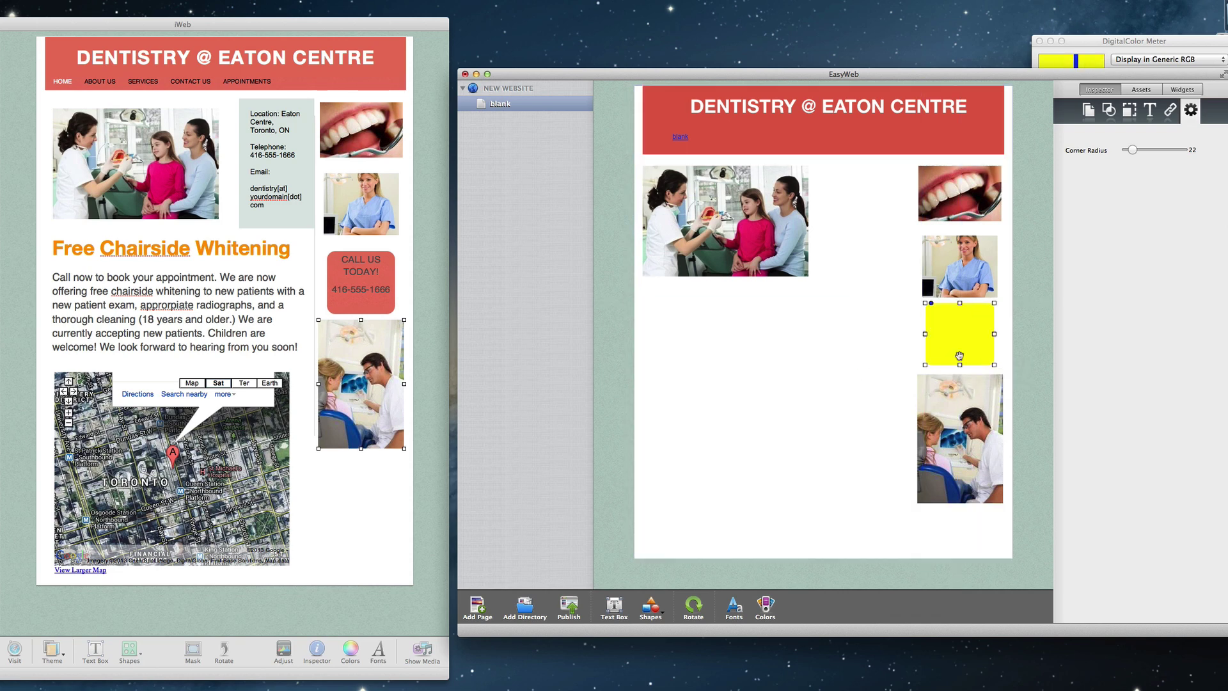
click(1109, 110)
click(1097, 200)
click(533, 345)
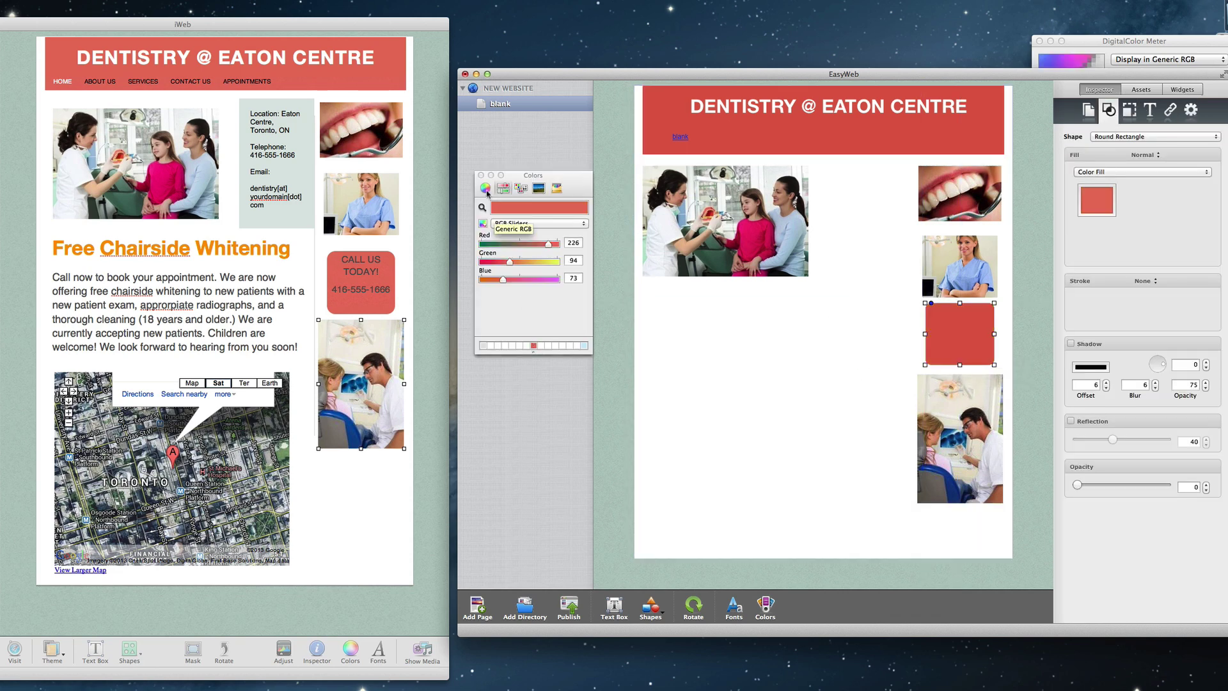
click(481, 176)
- Add a tall yellow rectangle beside the family photo
click(650, 605)
click(653, 633)
drag(857, 351, 911, 302)
click(905, 330)
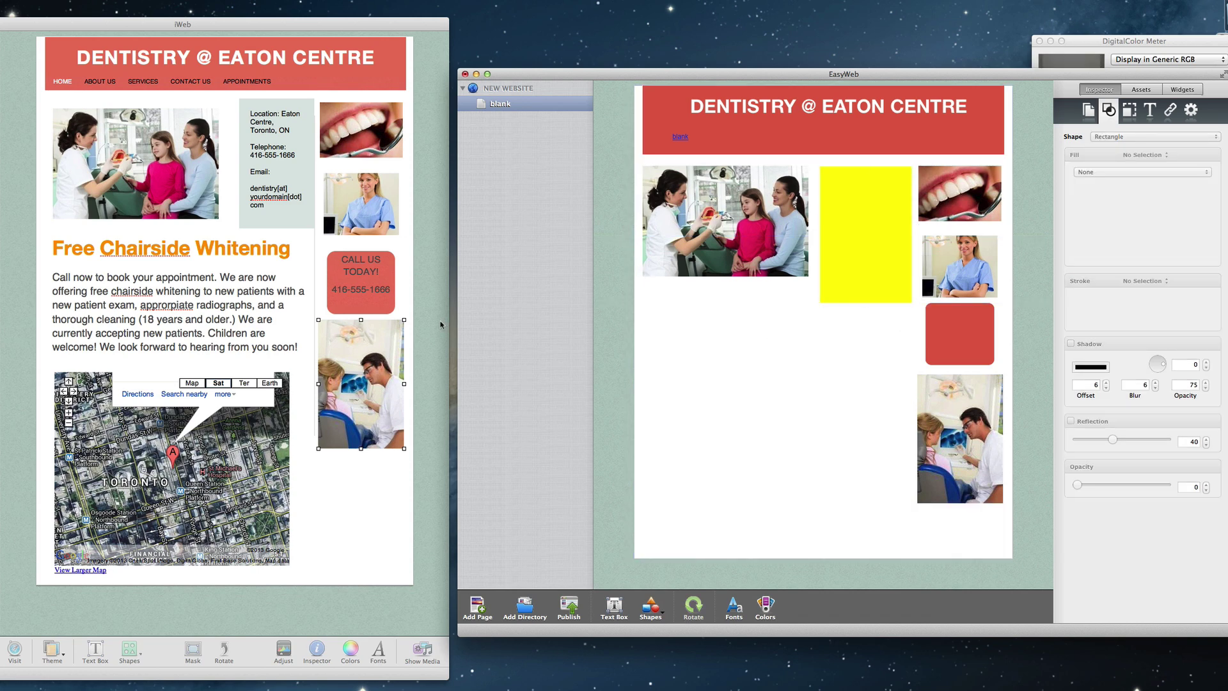
- Copy the CALL US TODAY text from iWeb and place it on the red box
click(359, 287)
triple_click(359, 288)
key(super+a)
right_click(361, 268)
click(378, 306)
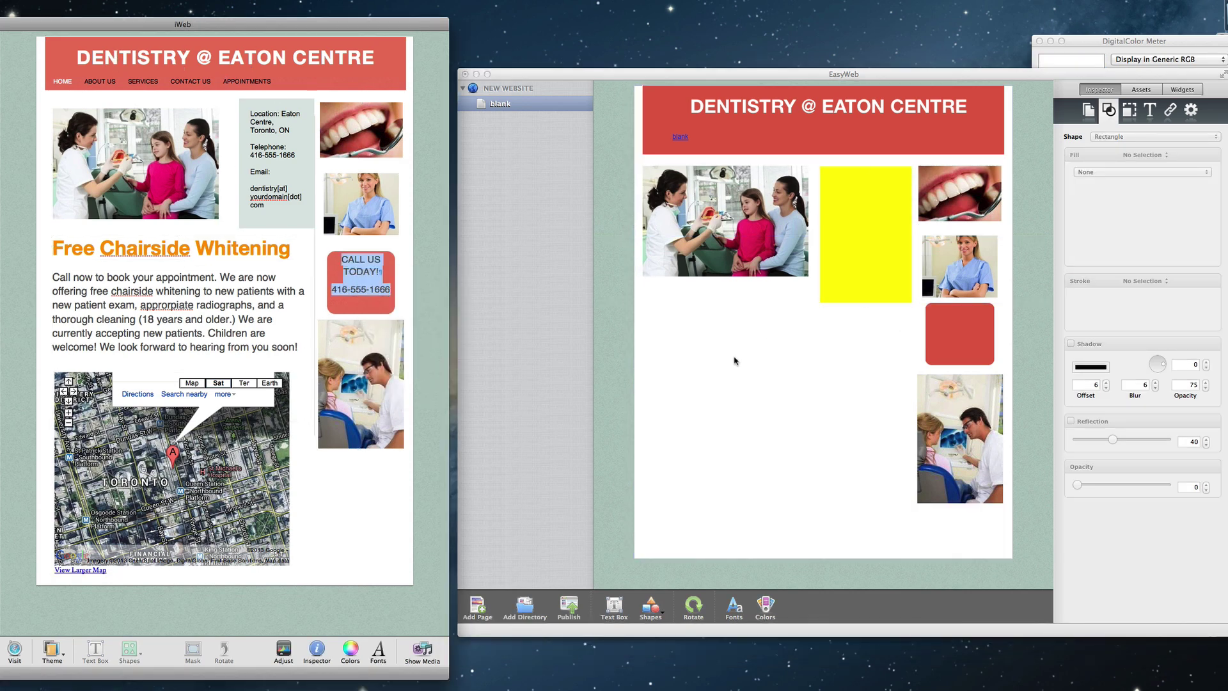
right_click(737, 358)
click(771, 439)
drag(863, 349, 960, 340)
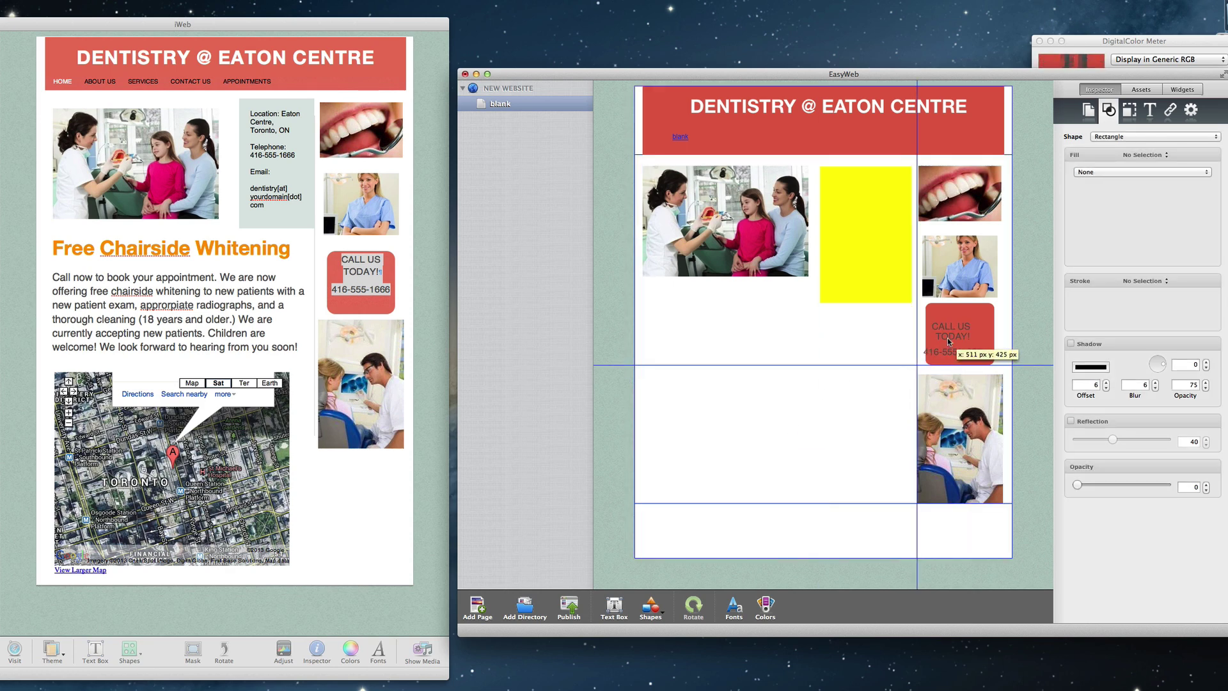
drag(959, 340, 959, 341)
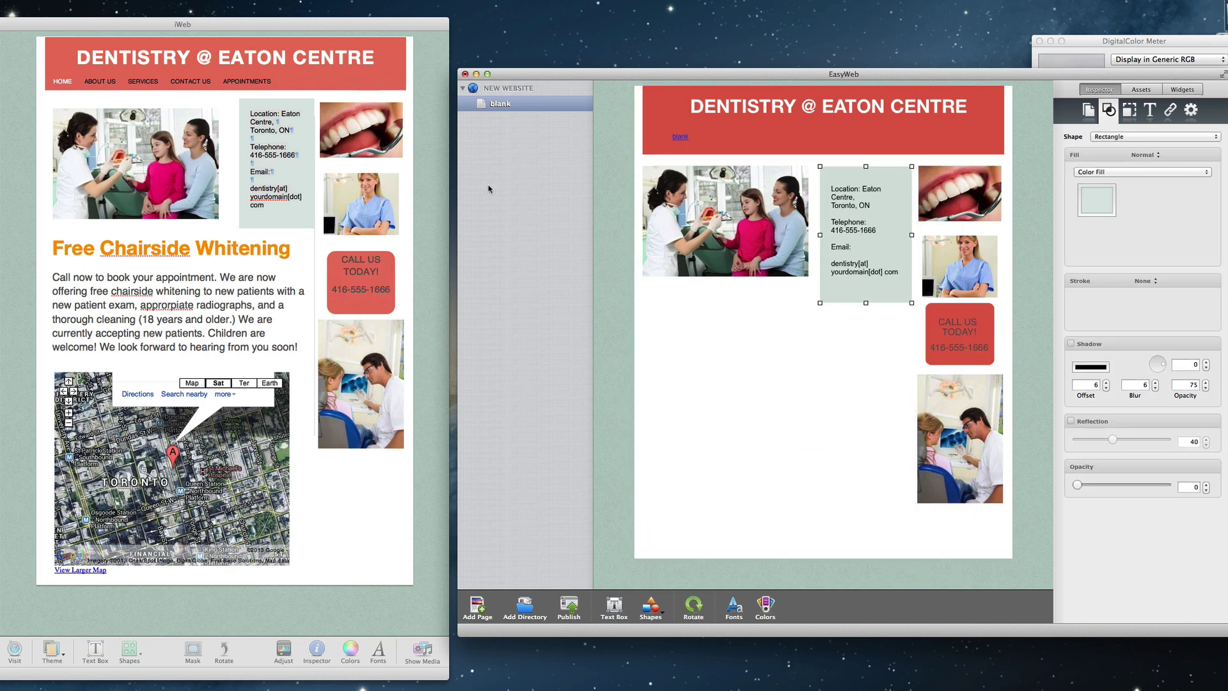
- Paste the Free Chairside Whitening heading below the family photo, with its paragraph beneath
click(307, 247)
key(super+c)
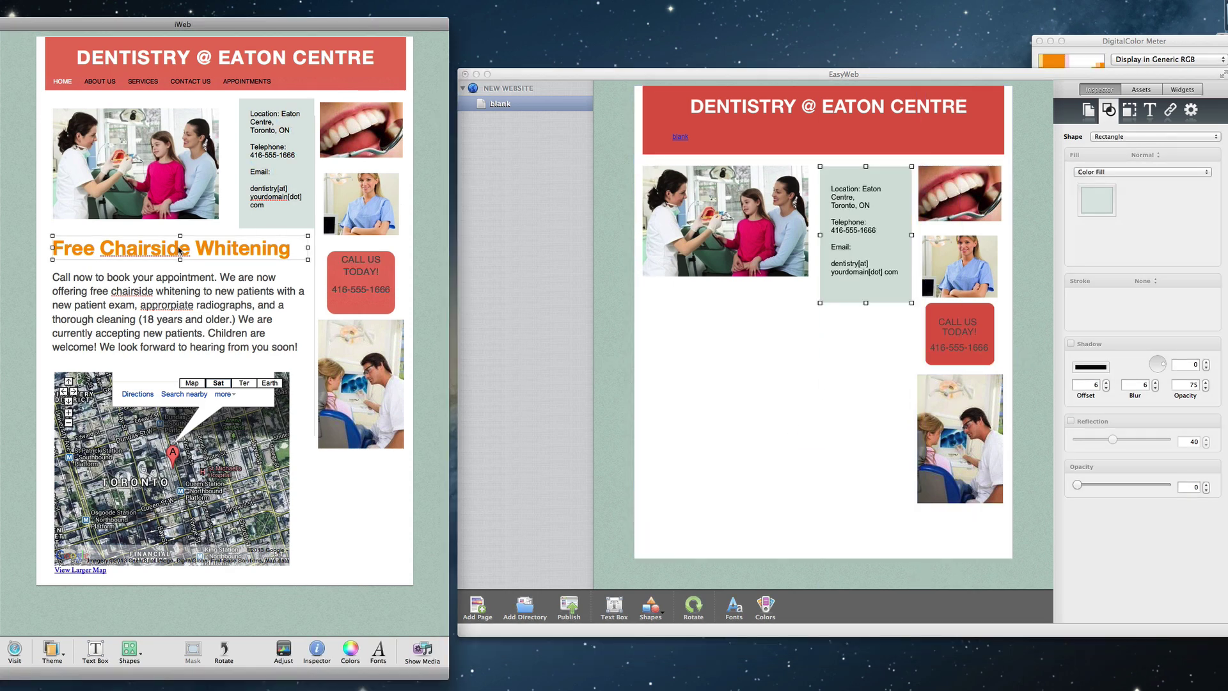
click(696, 348)
key(super+v)
drag(696, 396, 651, 383)
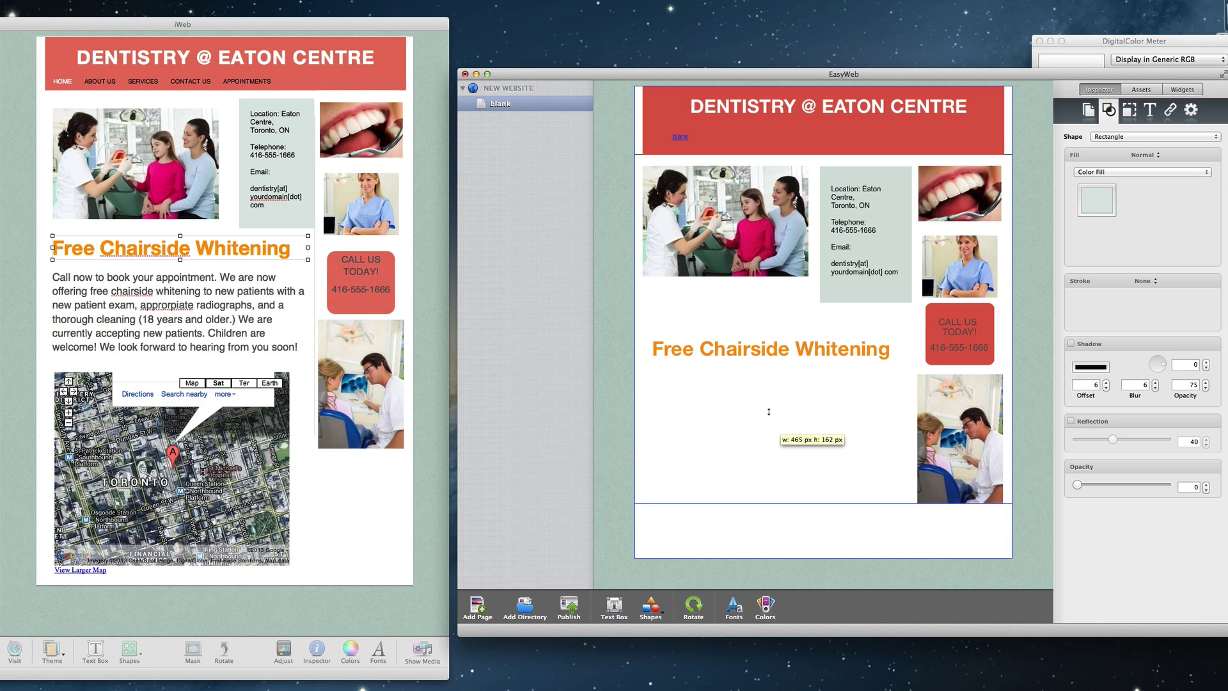
drag(769, 412, 723, 410)
key(super+v)
drag(934, 432, 899, 441)
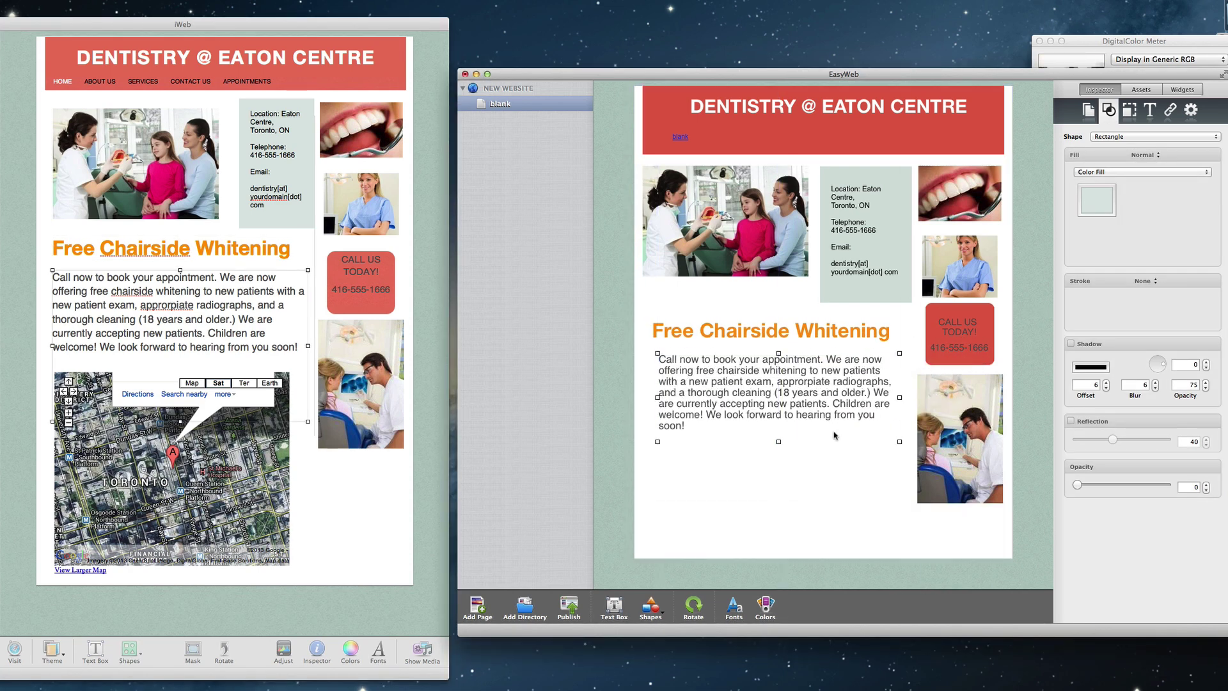
click(796, 473)
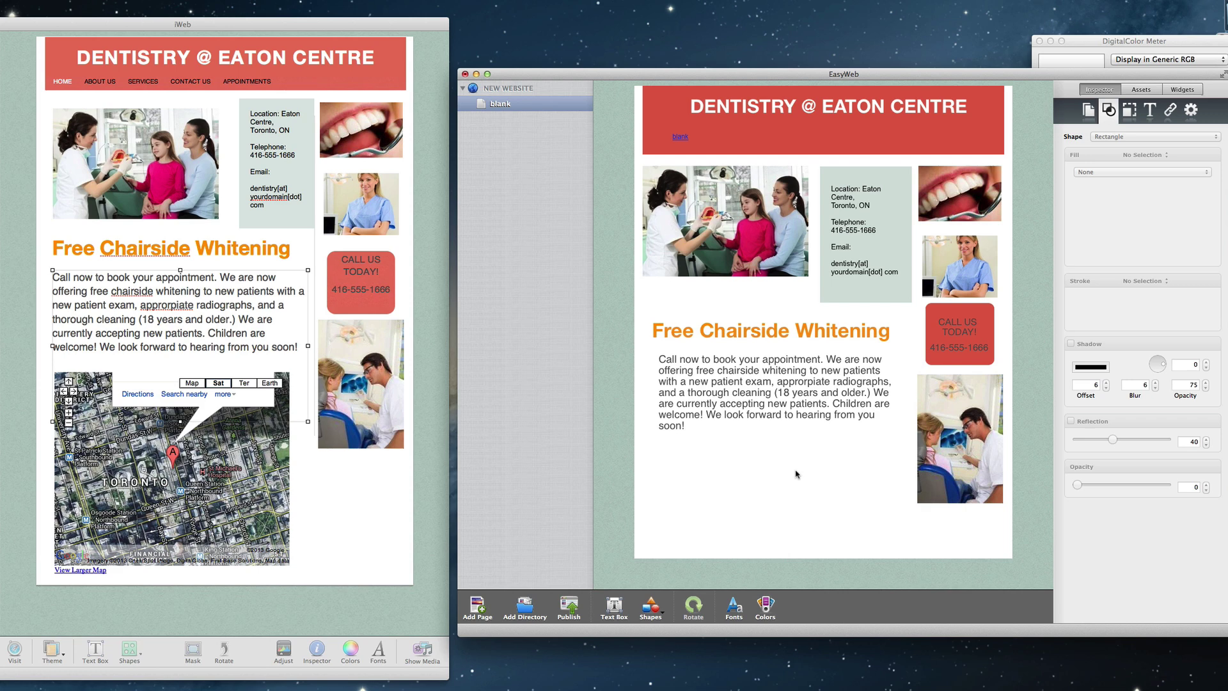
- Place a Google Maps widget below the paragraph, centred on 'EATON CENTRE, TORONTO'
click(1182, 90)
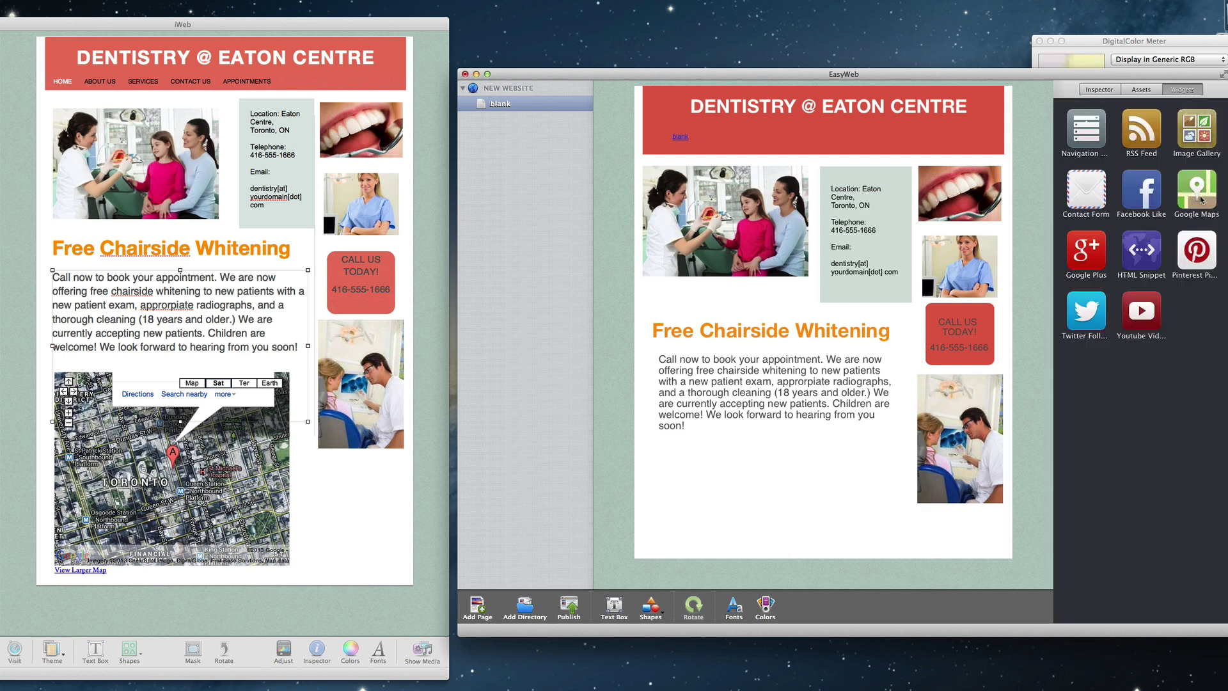
drag(1200, 200, 767, 486)
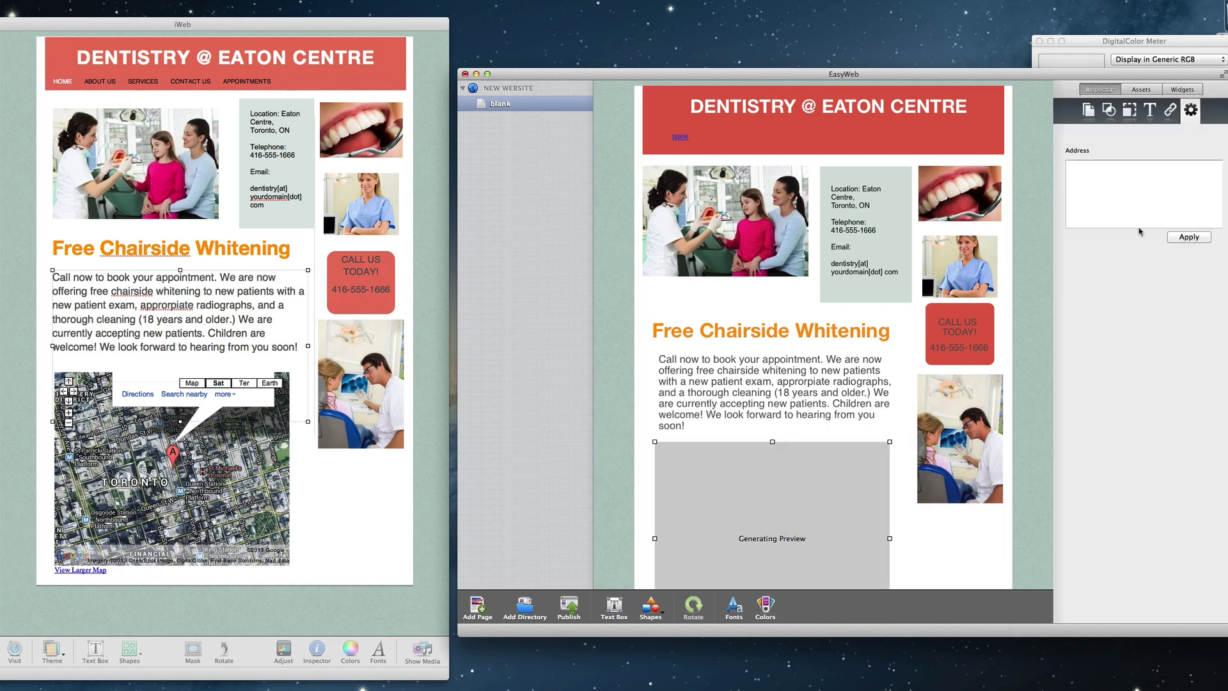
text(EATON CENTRE, TORONTO)
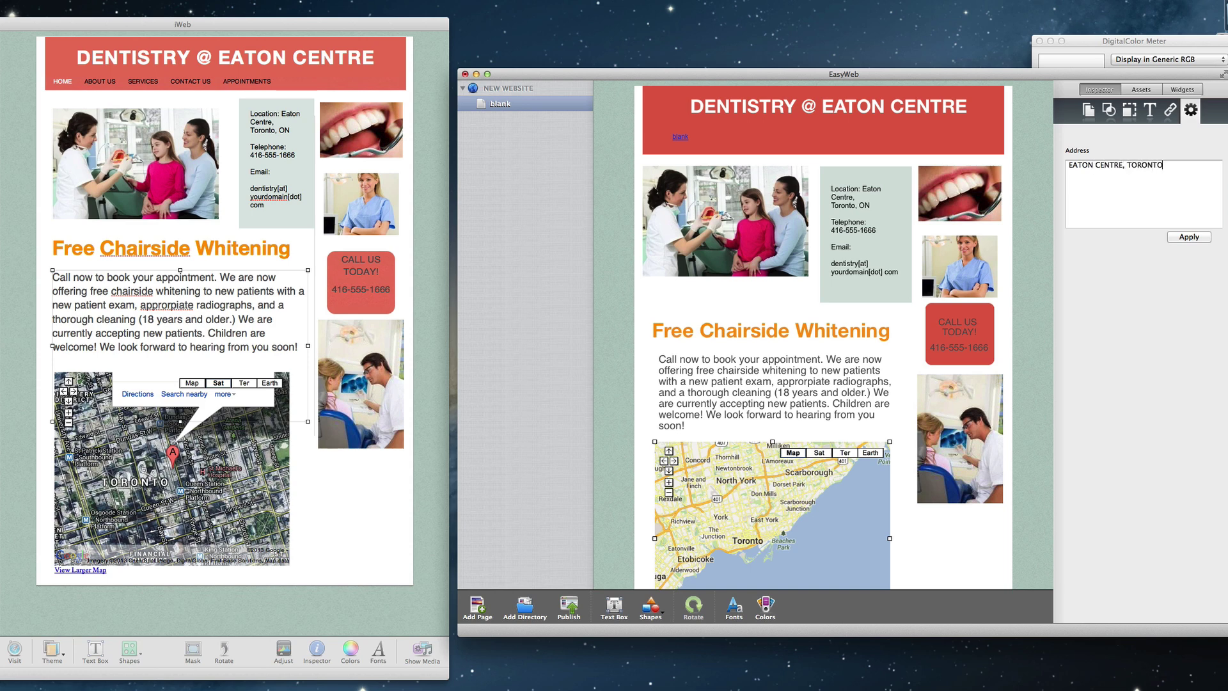
click(1203, 237)
scroll(951, 378, down, 2)
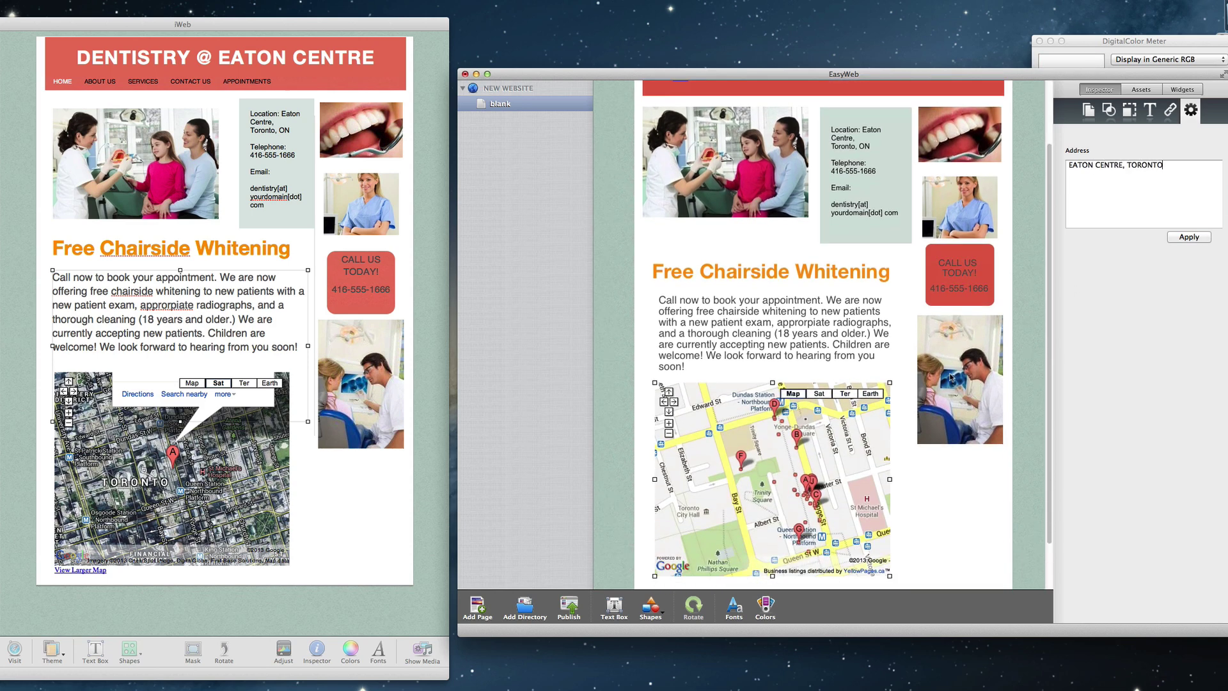
scroll(951, 377, down, 1)
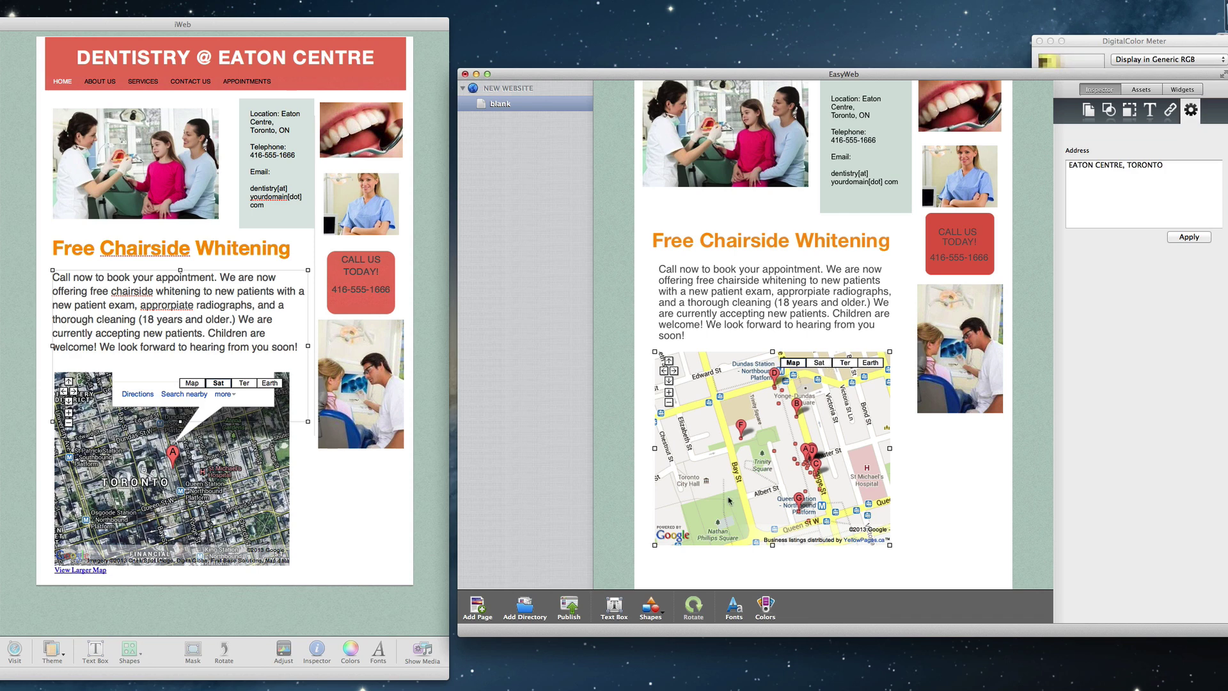
- Add a line shape and turn it vertical beside the photo column
click(655, 610)
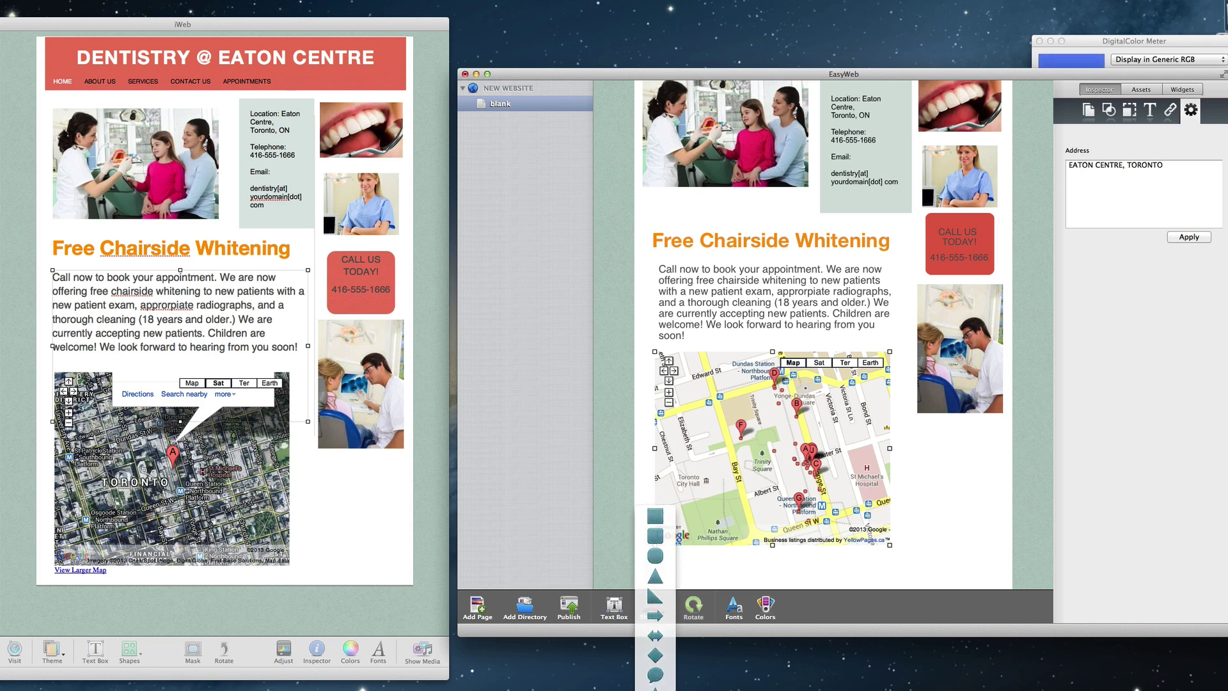
click(655, 686)
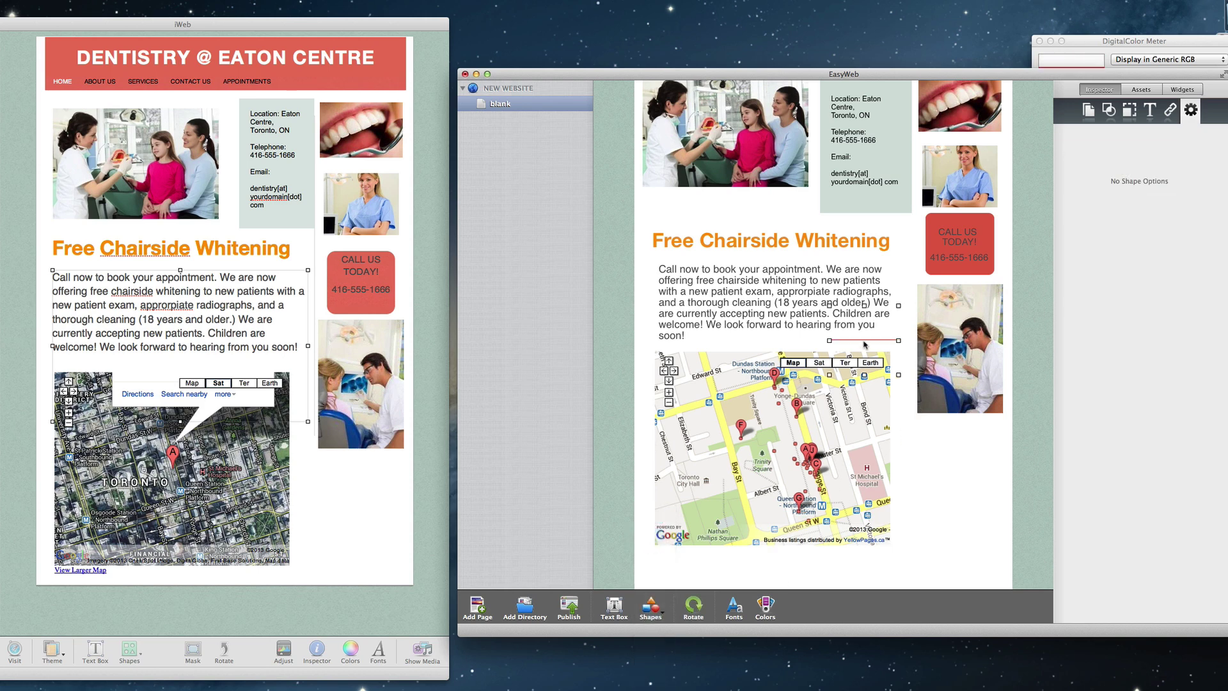
drag(866, 344, 903, 337)
- Give the line a light grey crayon stroke and lengthen it down alongside the map
click(1109, 109)
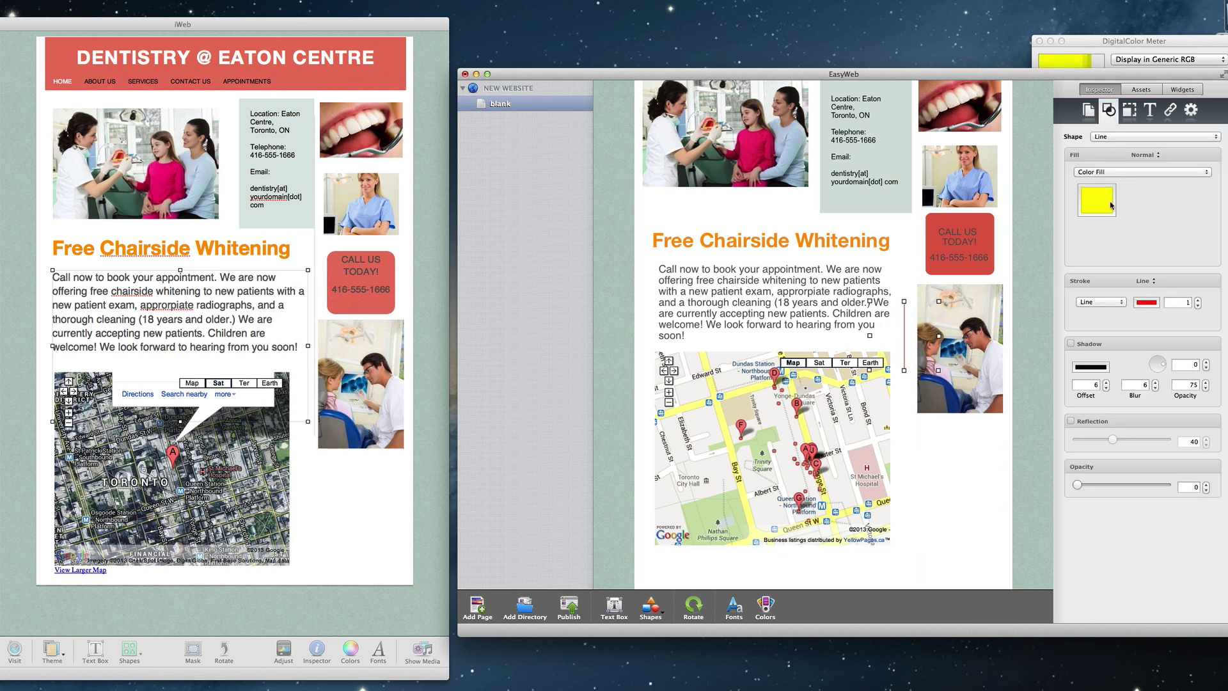
click(1146, 302)
click(557, 189)
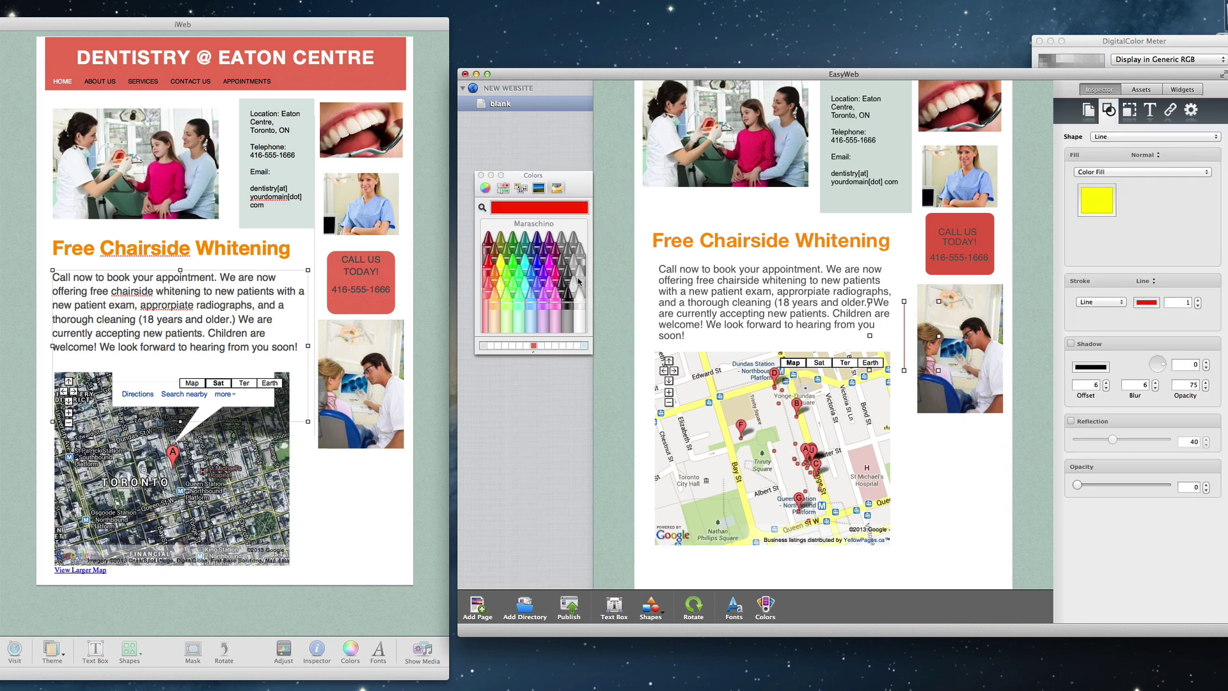
click(571, 282)
click(481, 176)
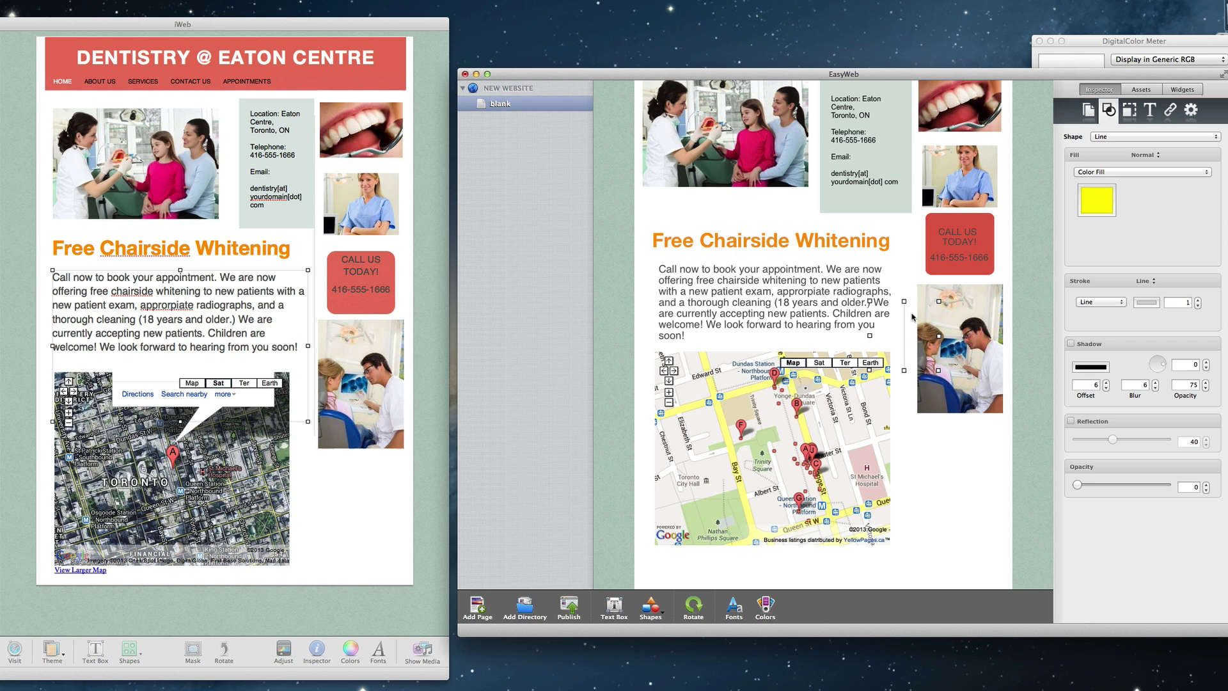
drag(905, 315, 913, 94)
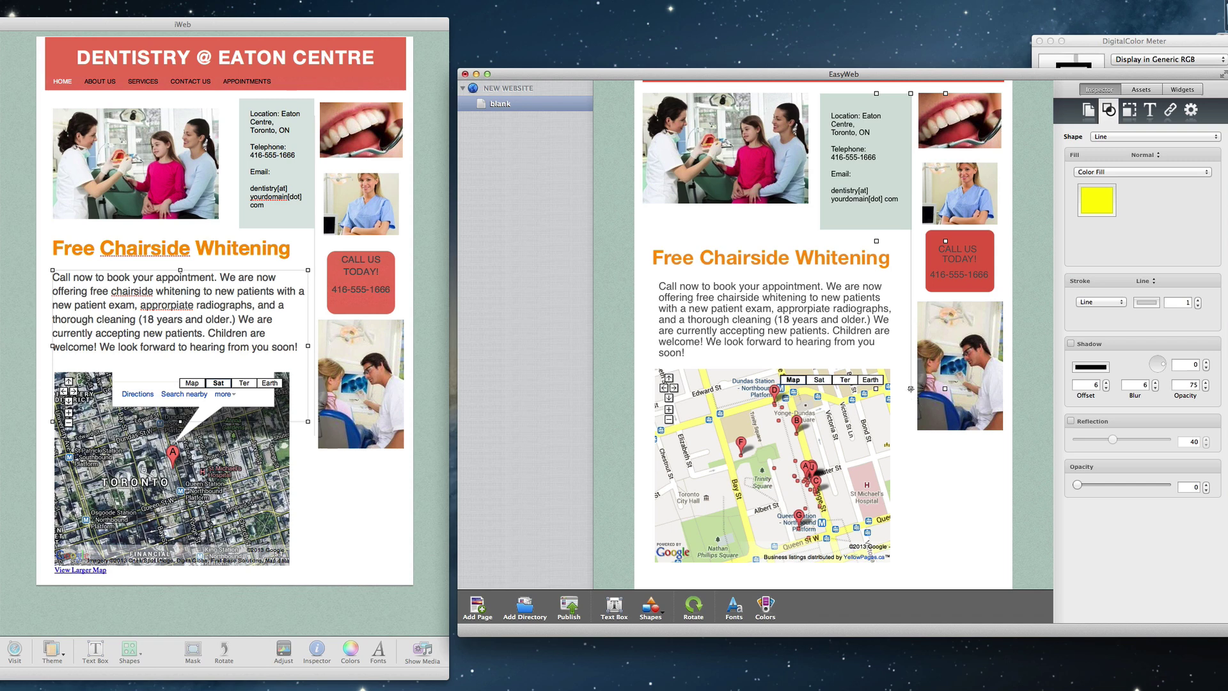
drag(911, 388, 910, 444)
- Shift the light green contact box slightly left
click(823, 232)
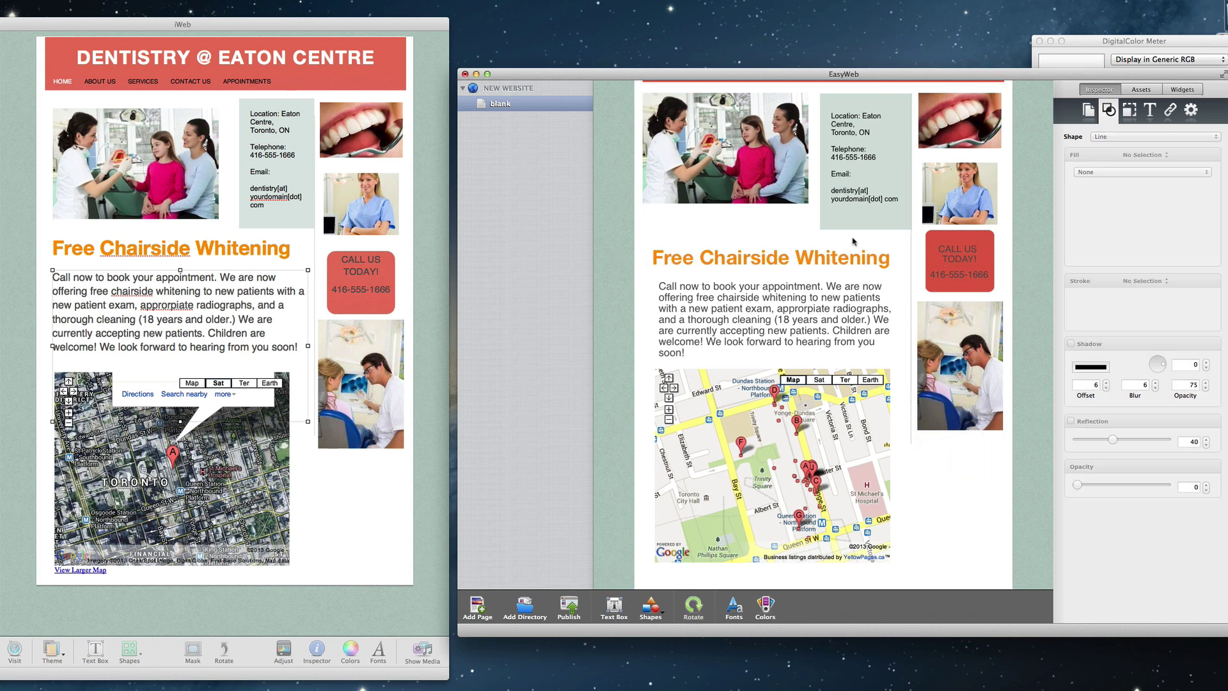
drag(853, 113, 855, 106)
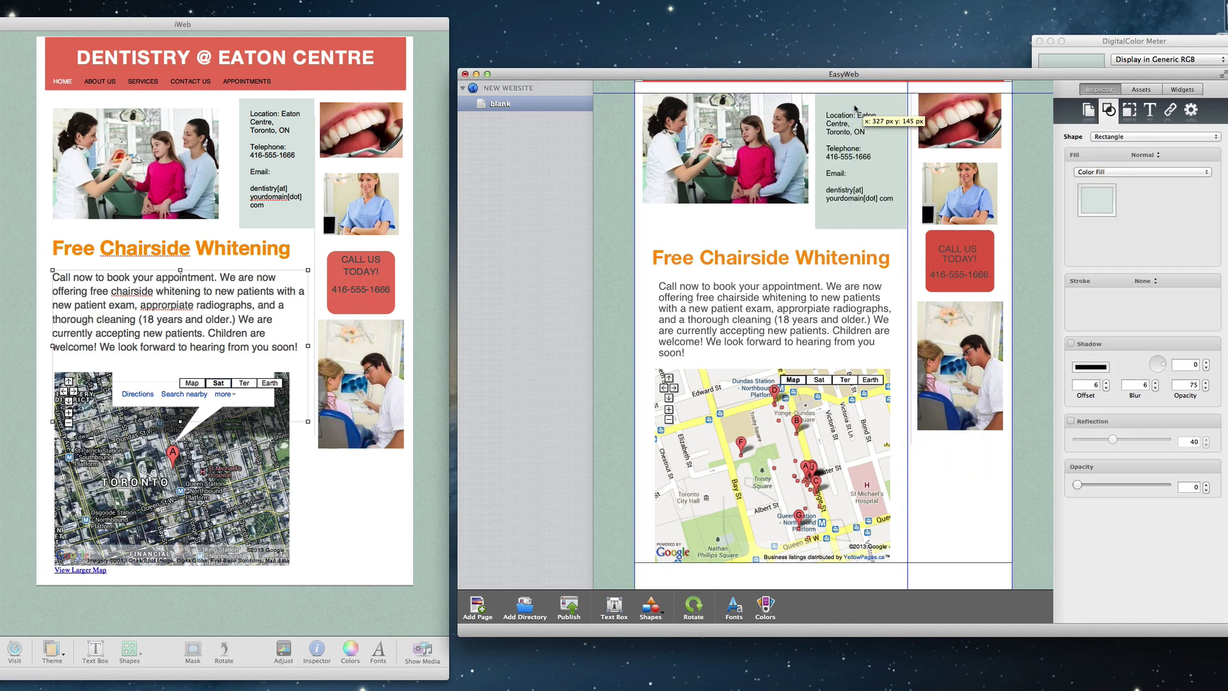
click(793, 226)
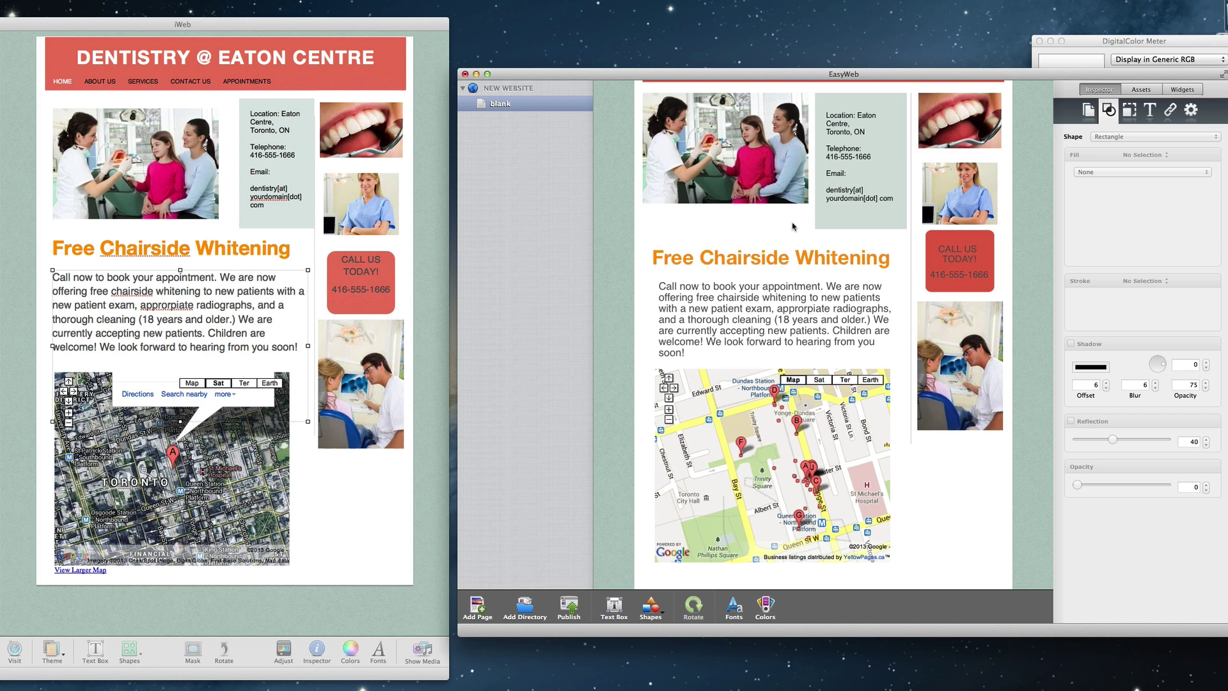
- Duplicate the 'blank' page and open the new 'blank 1' page
scroll(793, 226, up, 3)
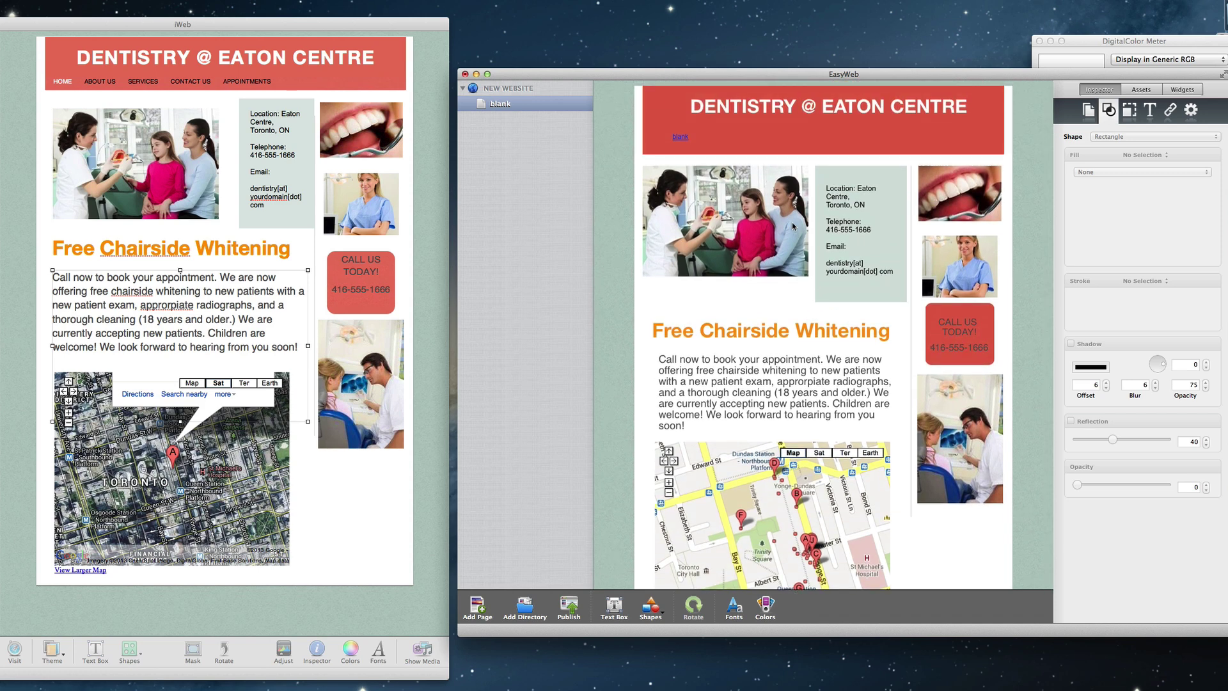
right_click(511, 106)
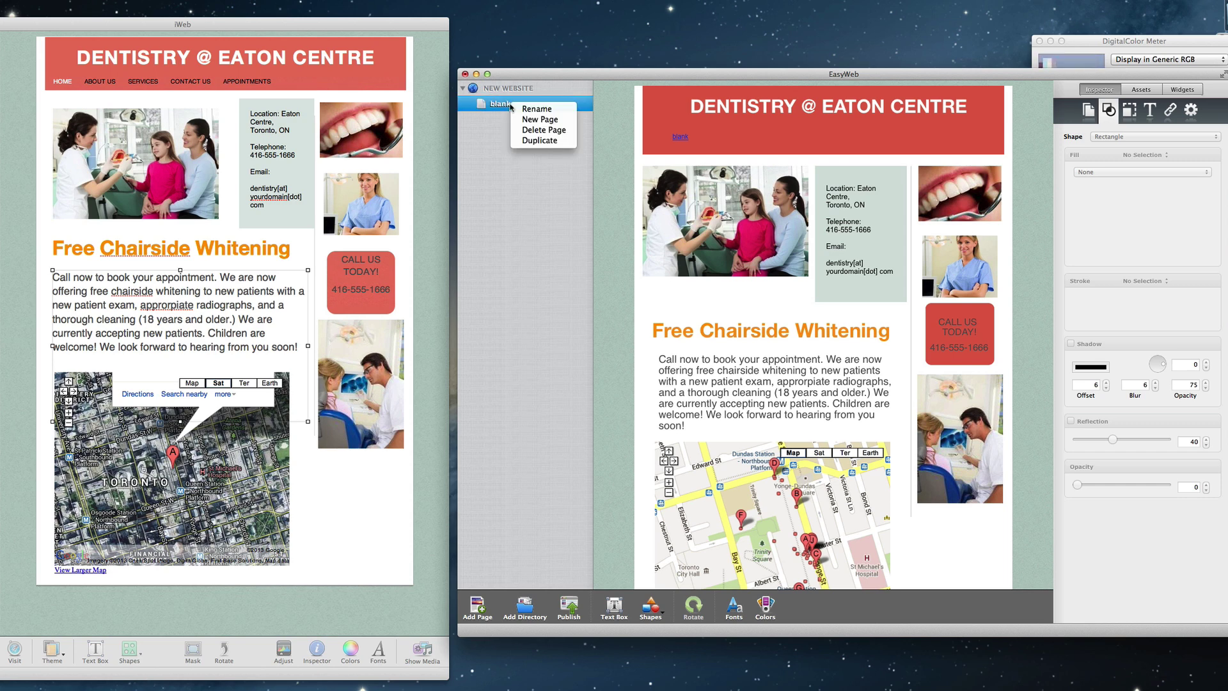
click(536, 141)
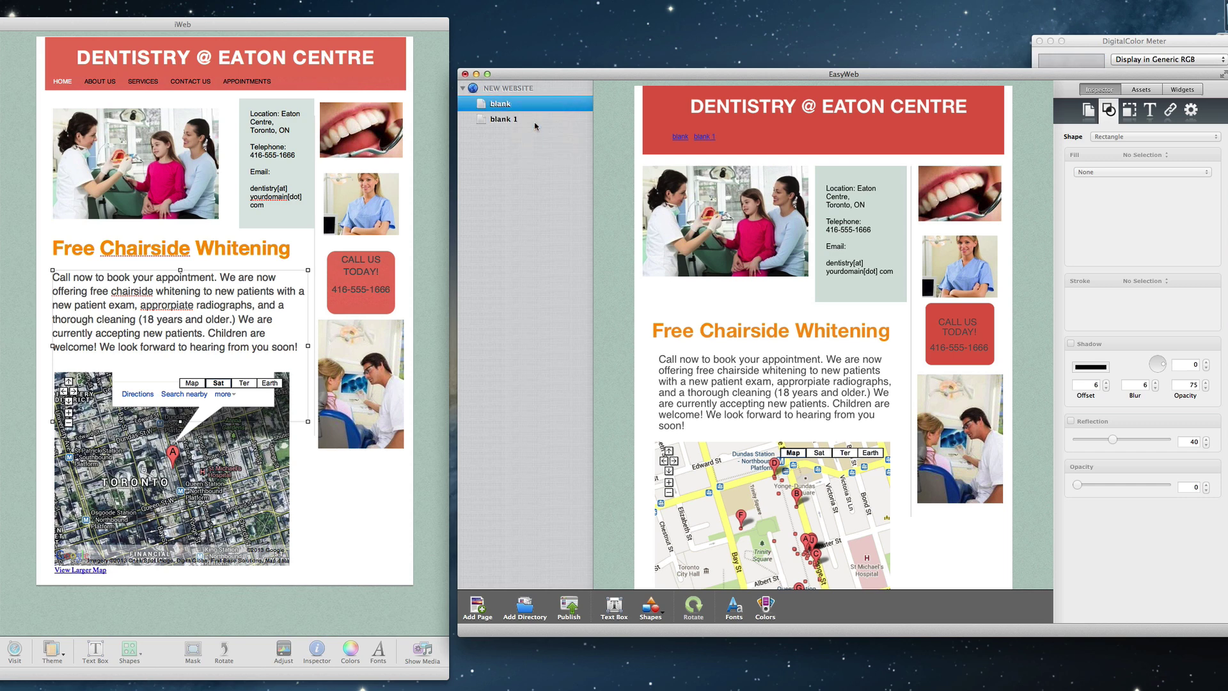
click(536, 121)
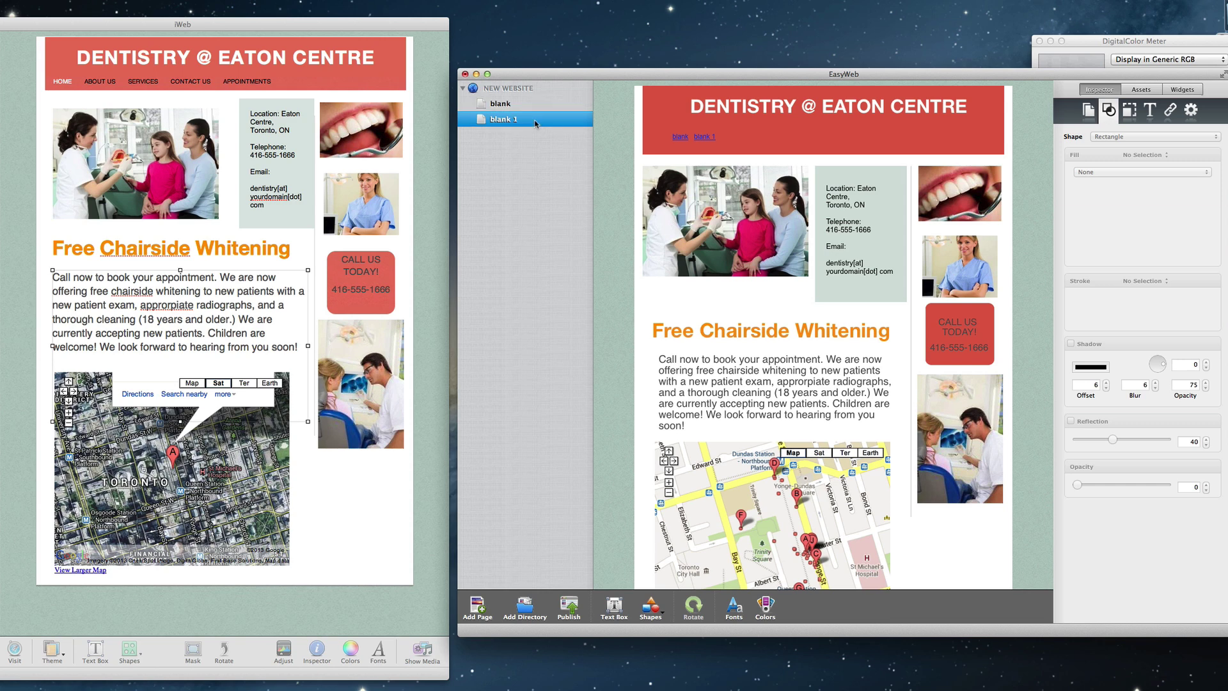